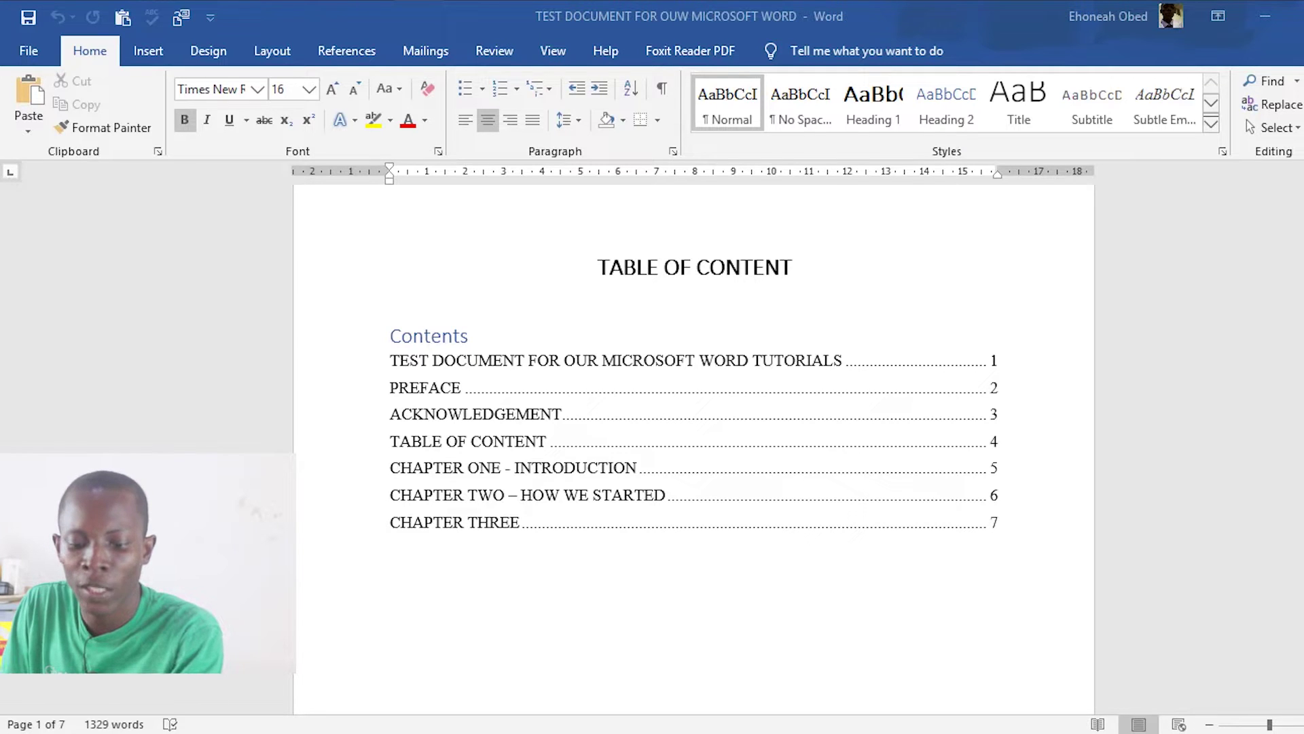
- Scroll up and down through the working test document to review its pages
scroll(694, 448, down, 15)
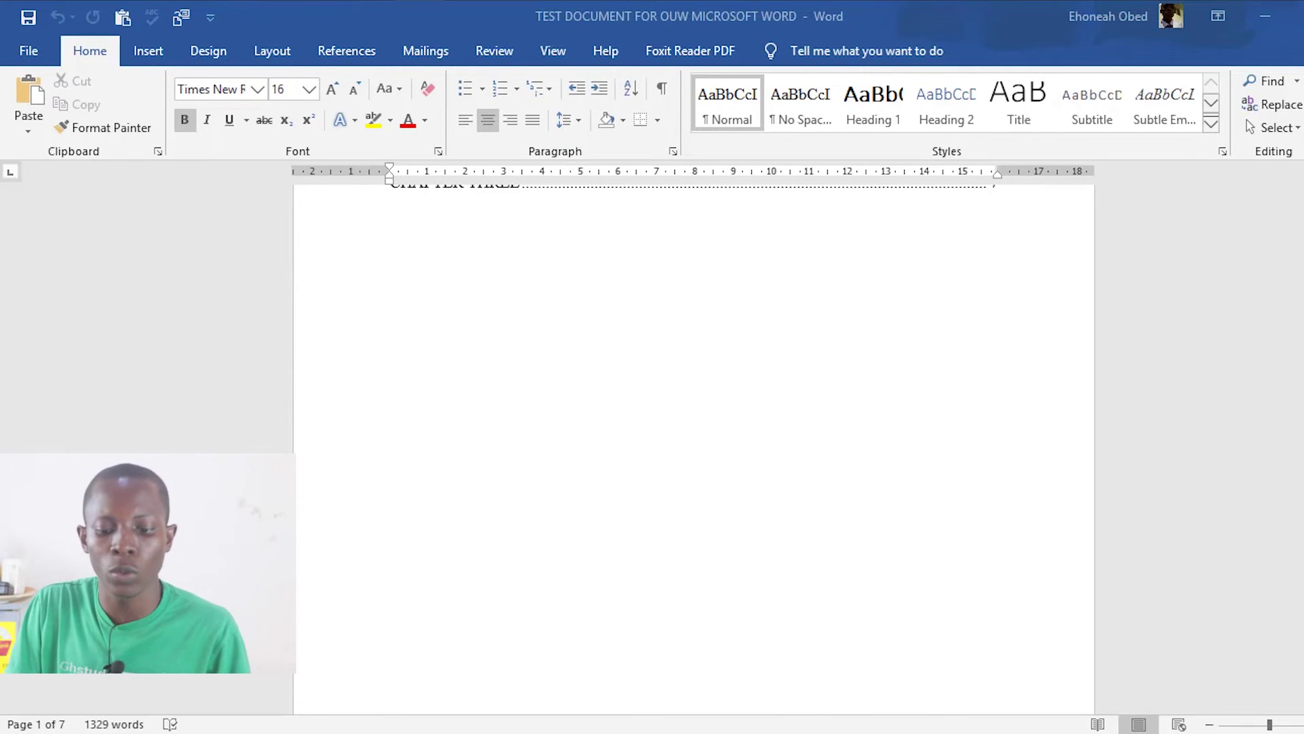
scroll(693, 449, down, 10)
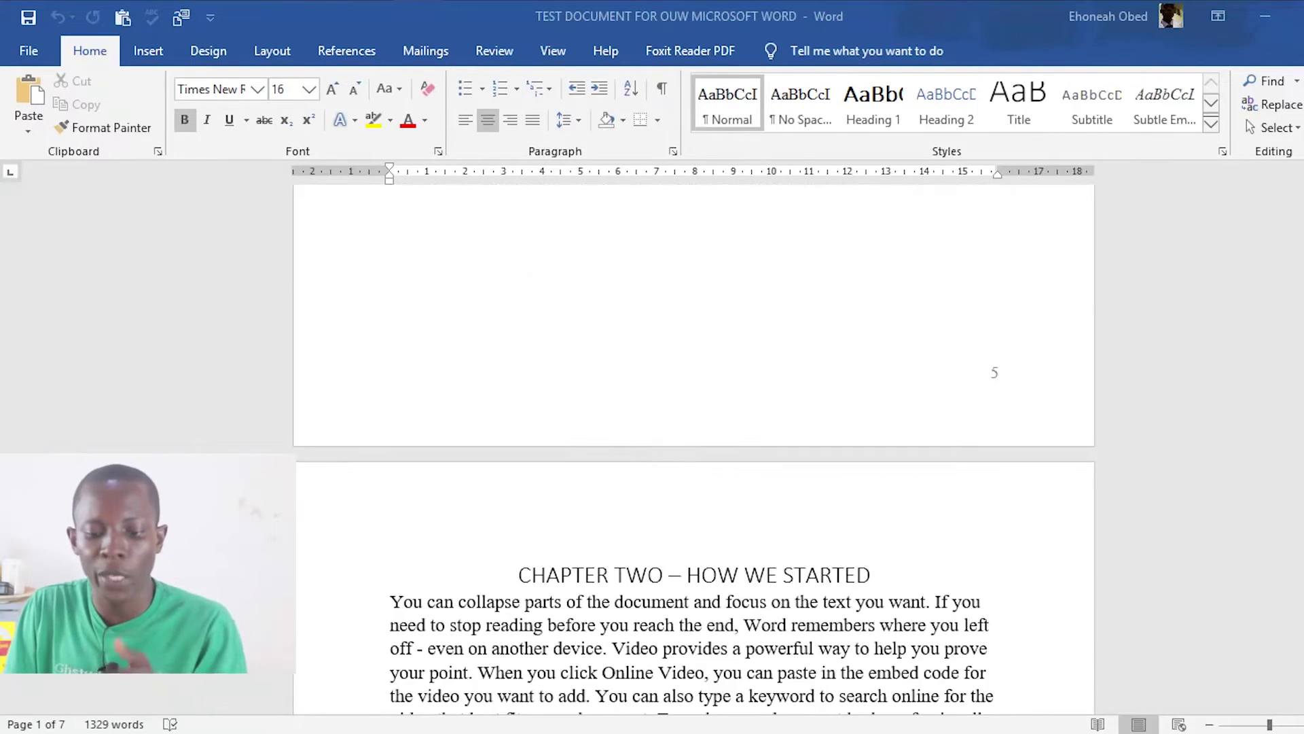
scroll(693, 448, up, 15)
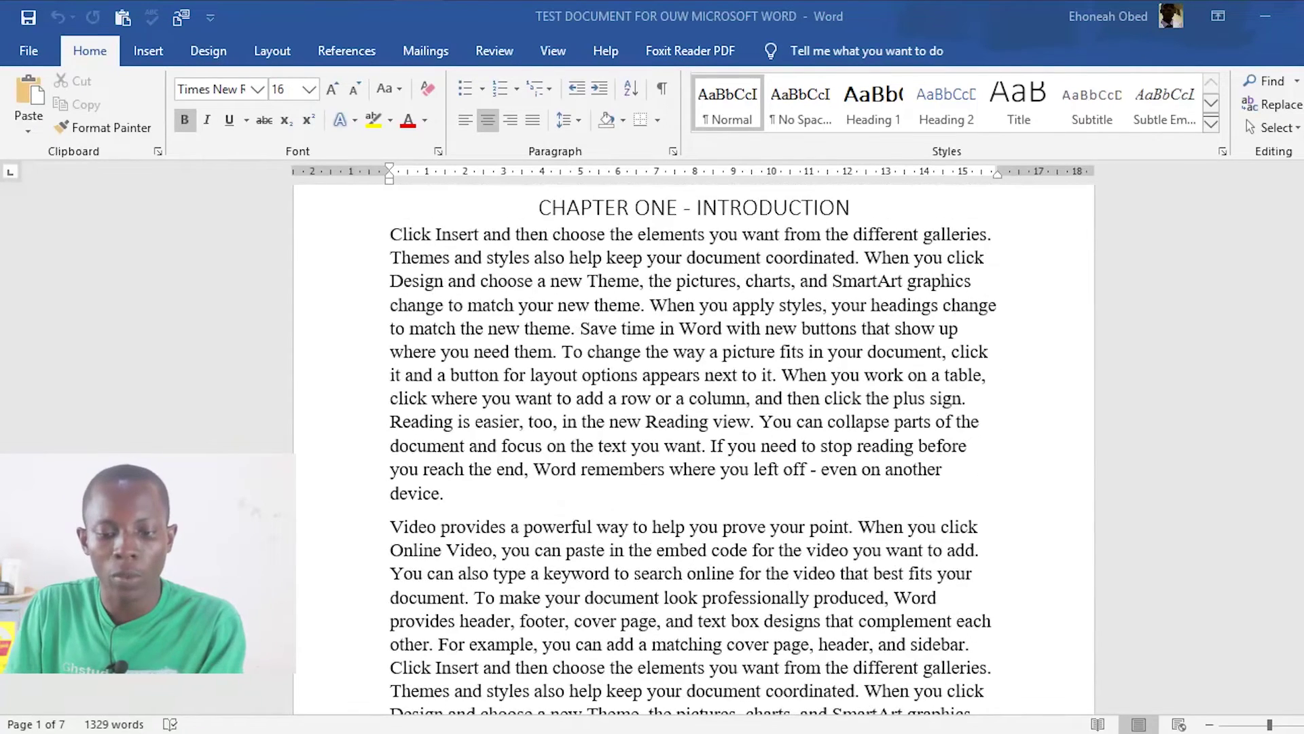
scroll(694, 448, up, 2)
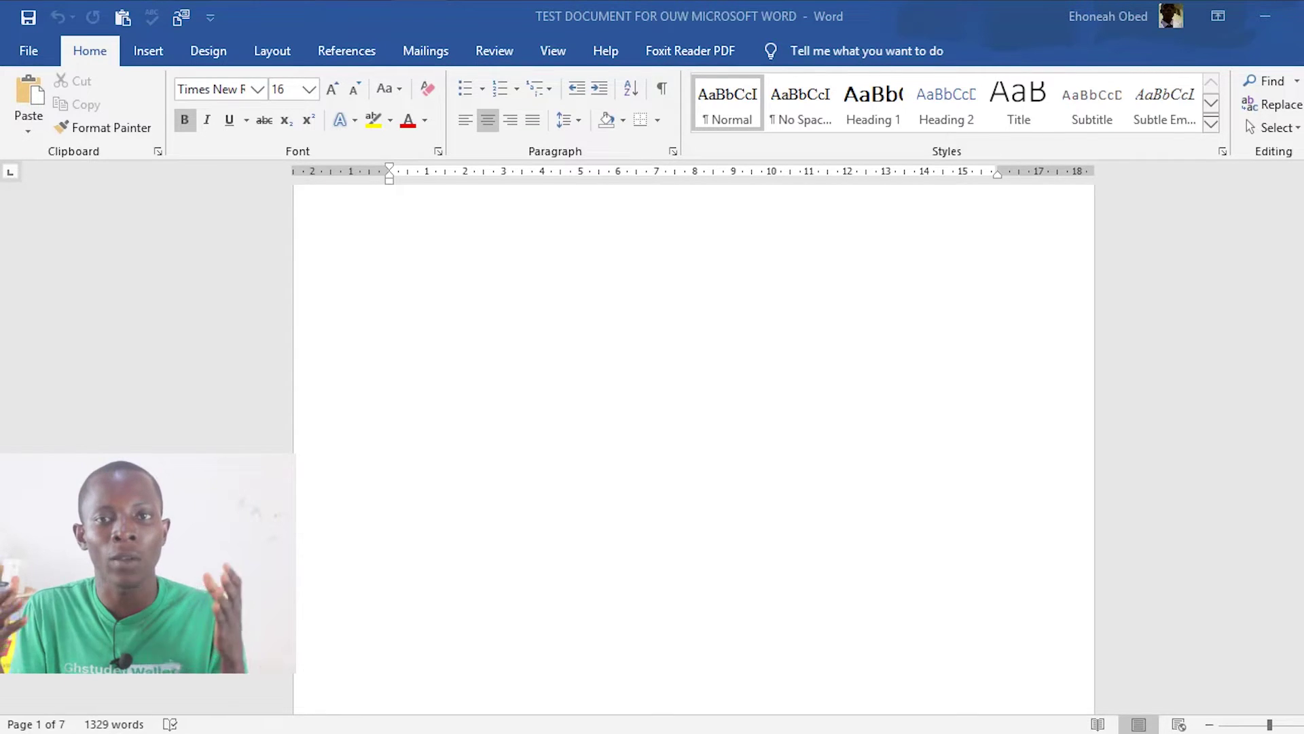
scroll(693, 448, down, 5)
scroll(693, 448, up, 4)
scroll(693, 449, down, 4)
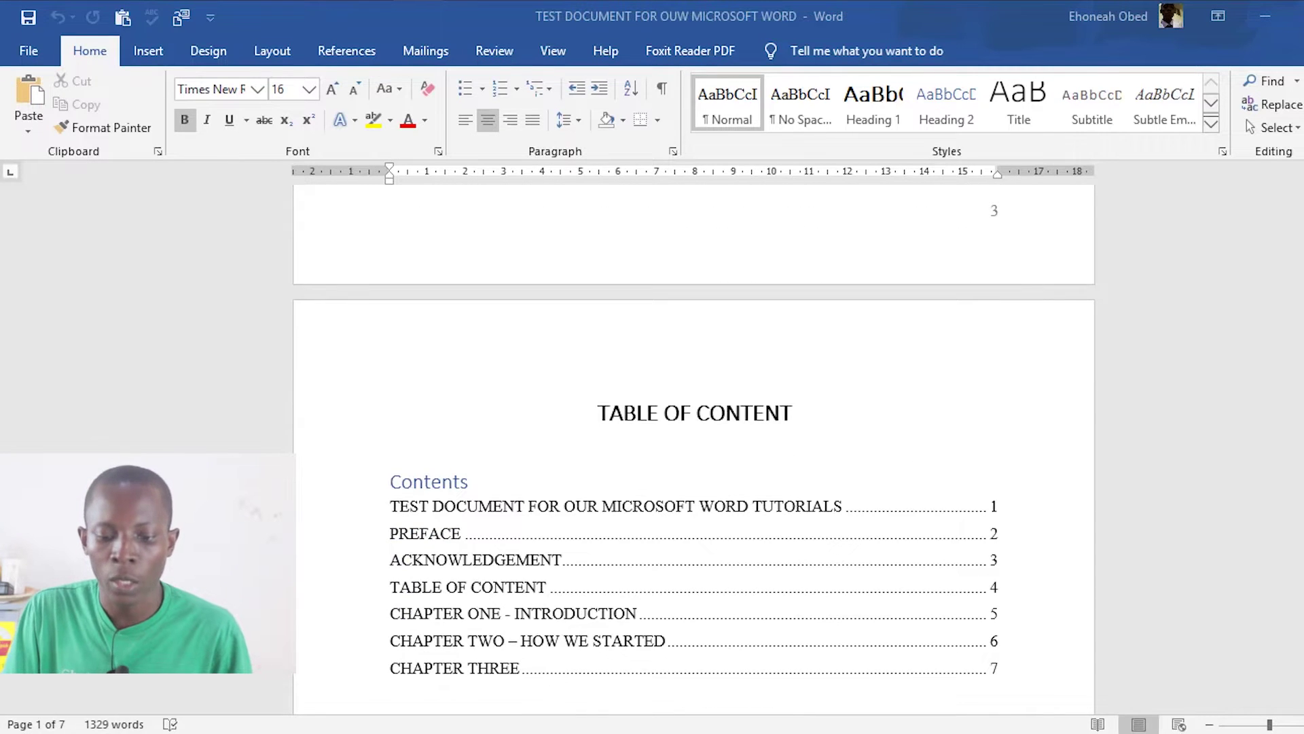
scroll(694, 449, down, 3)
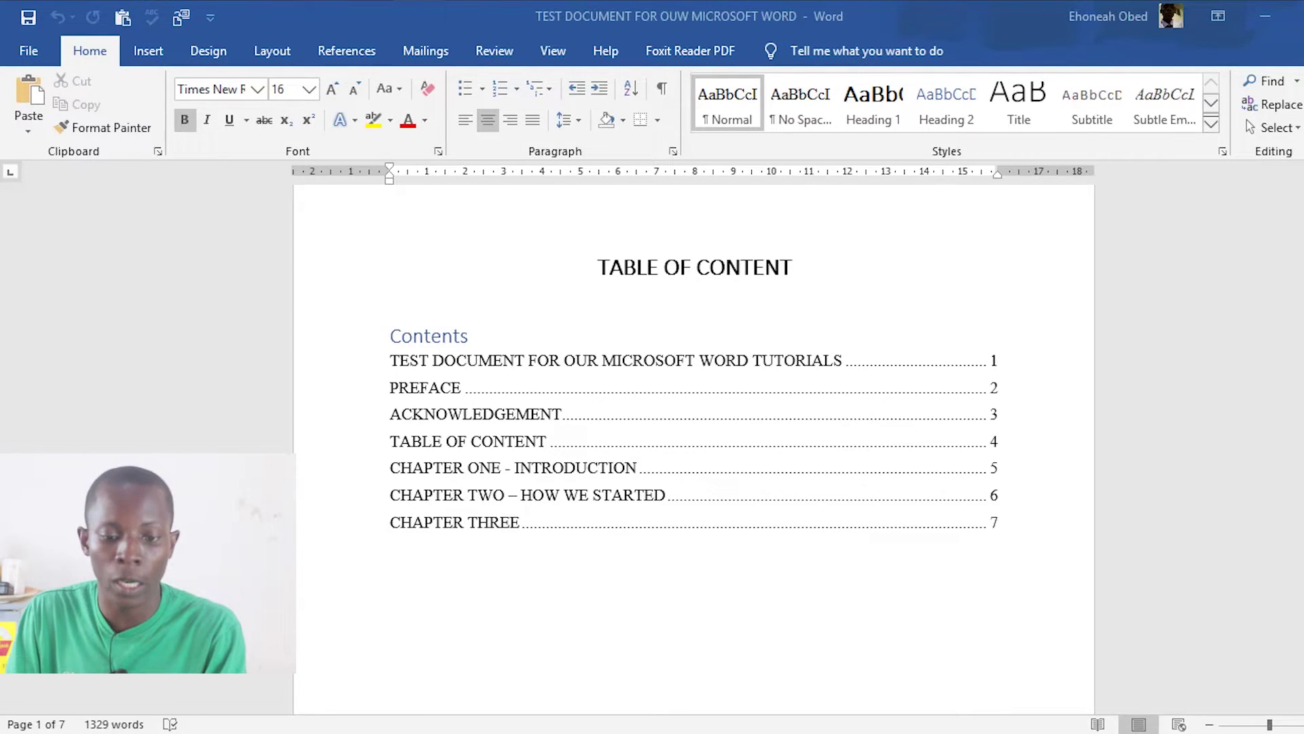
- View the FINAL copy's i–iv front pages and chapters numbered 1–3, then switch back
key(alt+Tab)
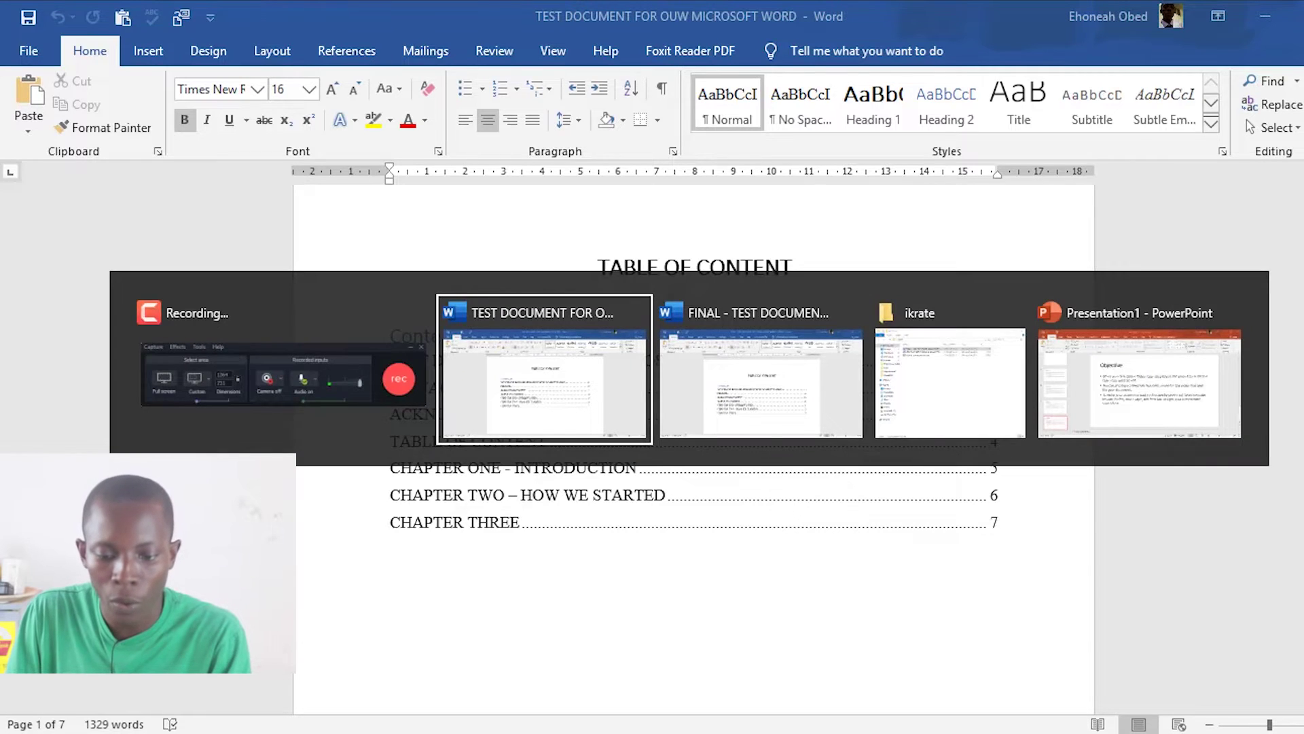
key(Tab)
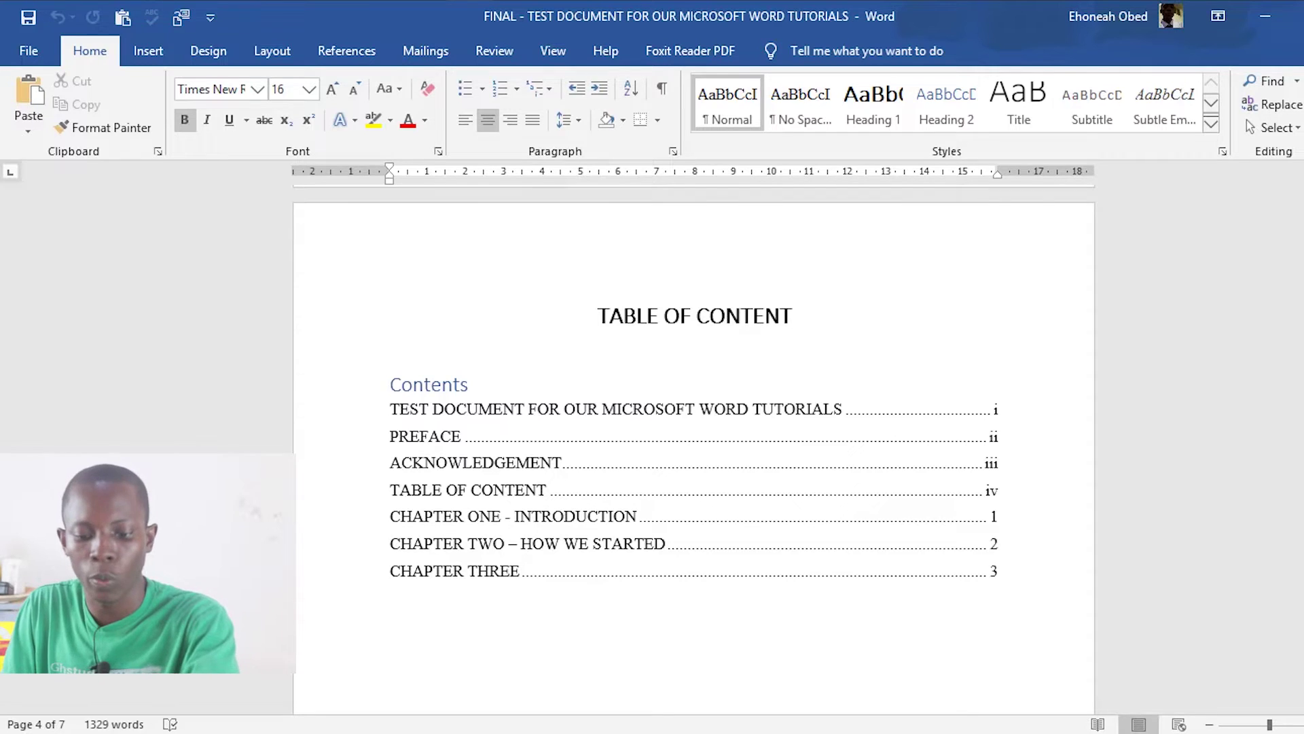
scroll(694, 449, up, 10)
scroll(694, 448, up, 5)
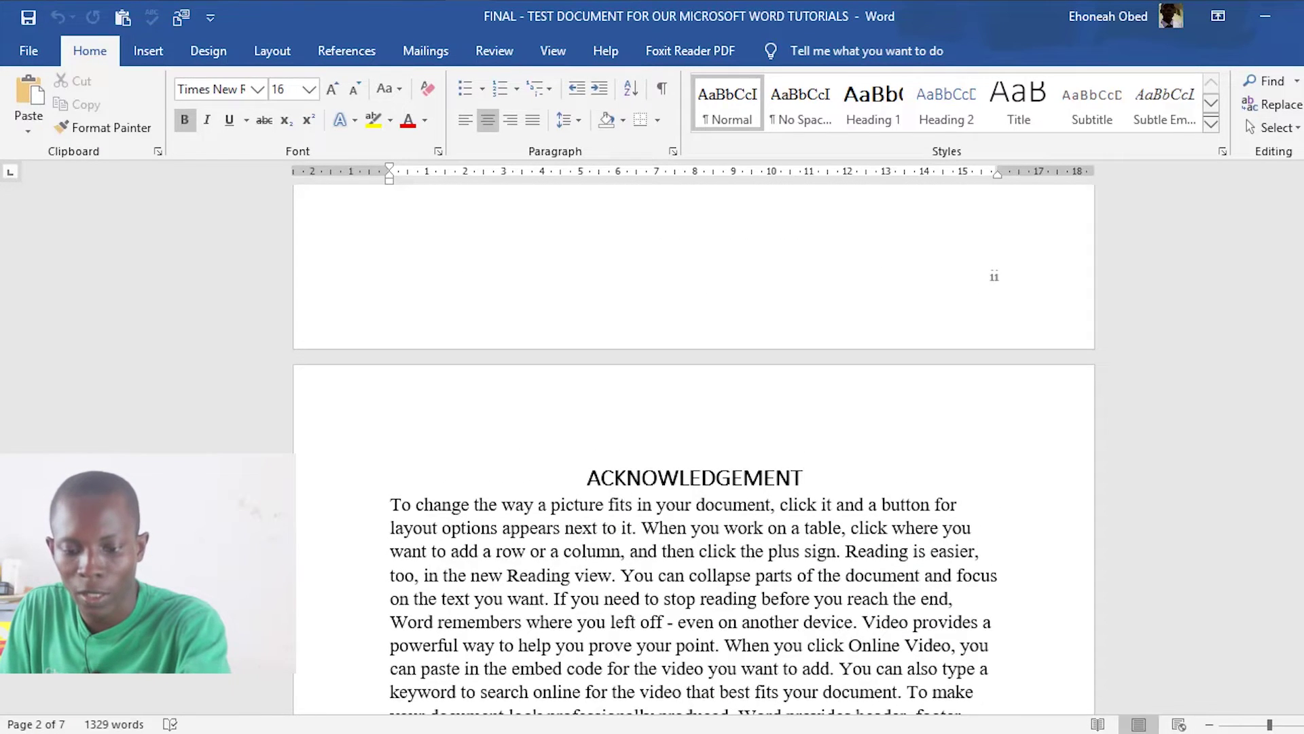
scroll(694, 448, down, 10)
scroll(694, 448, down, 15)
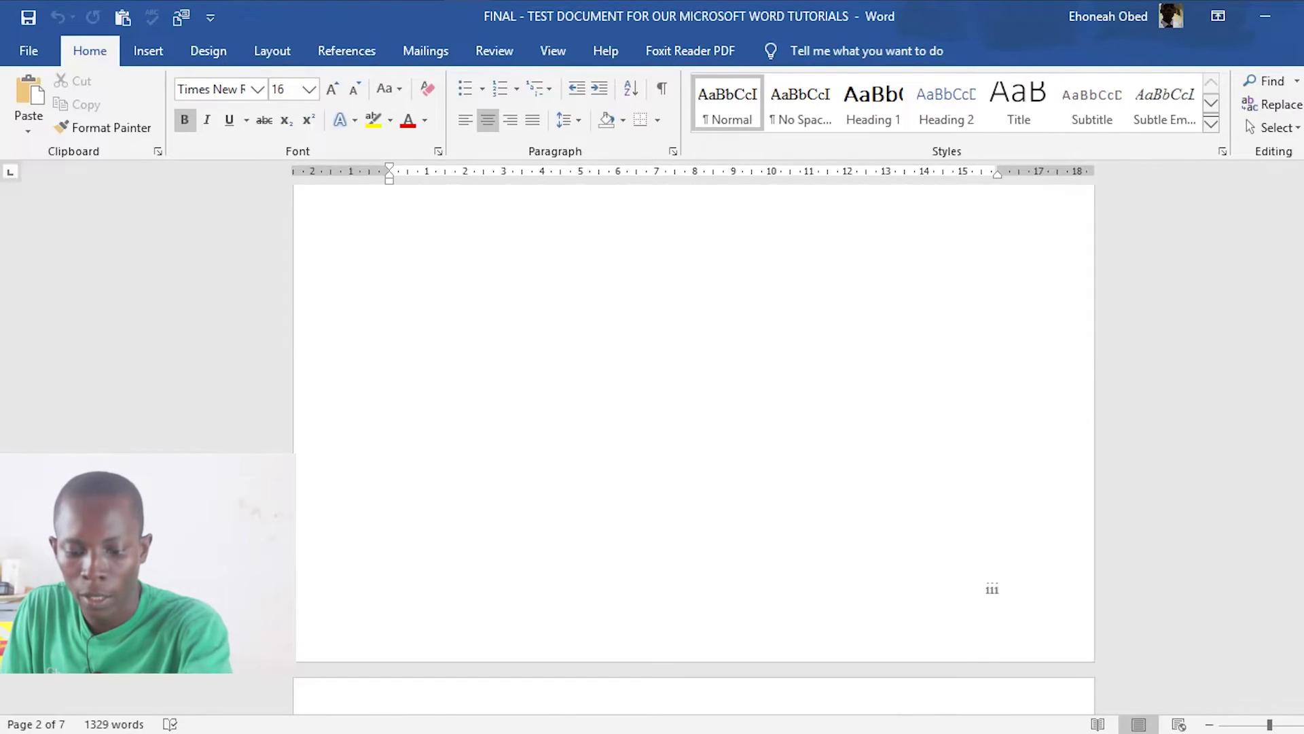
scroll(694, 448, down, 15)
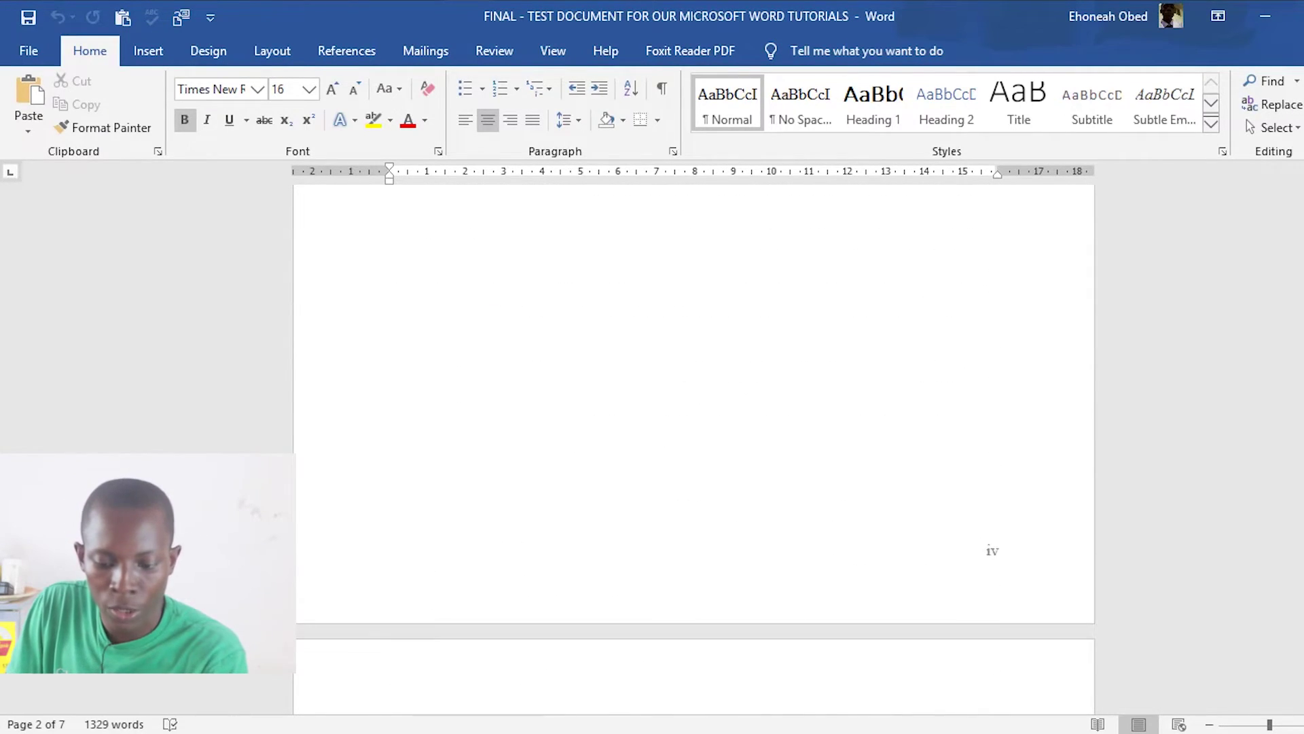
scroll(693, 448, down, 6)
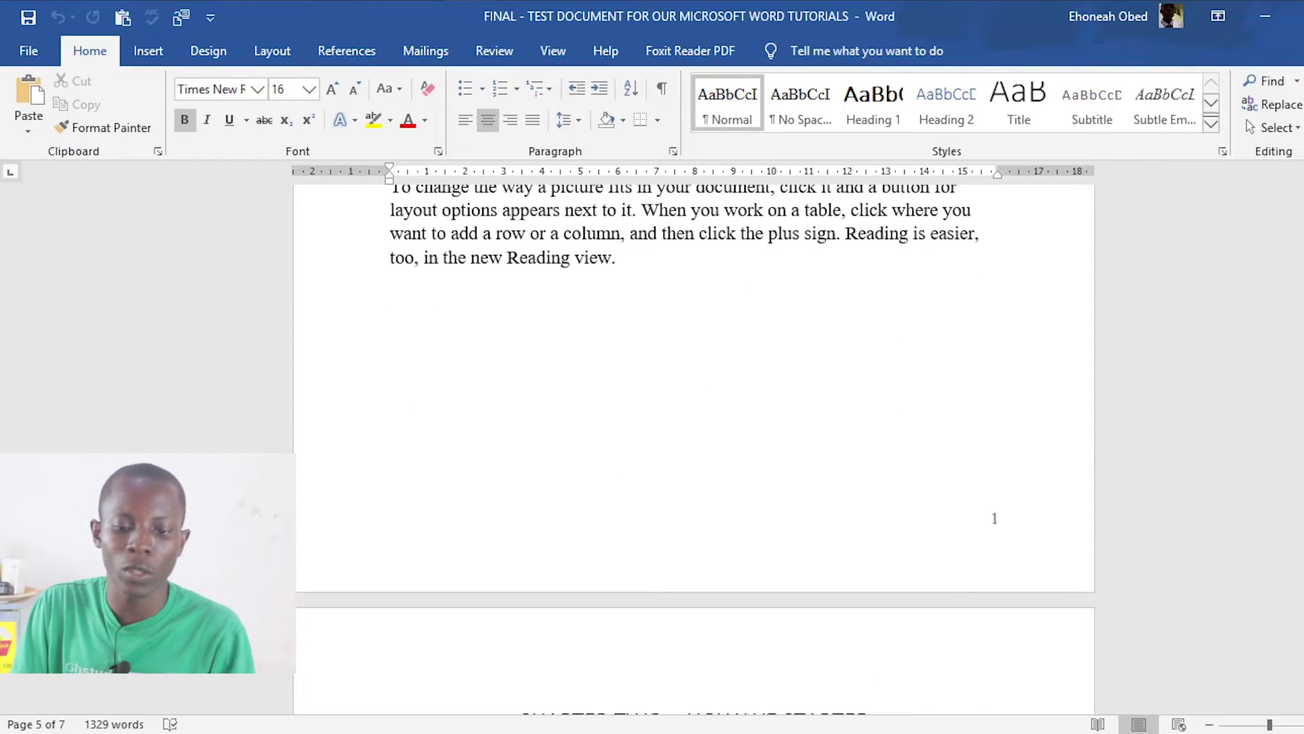
key(alt+Tab)
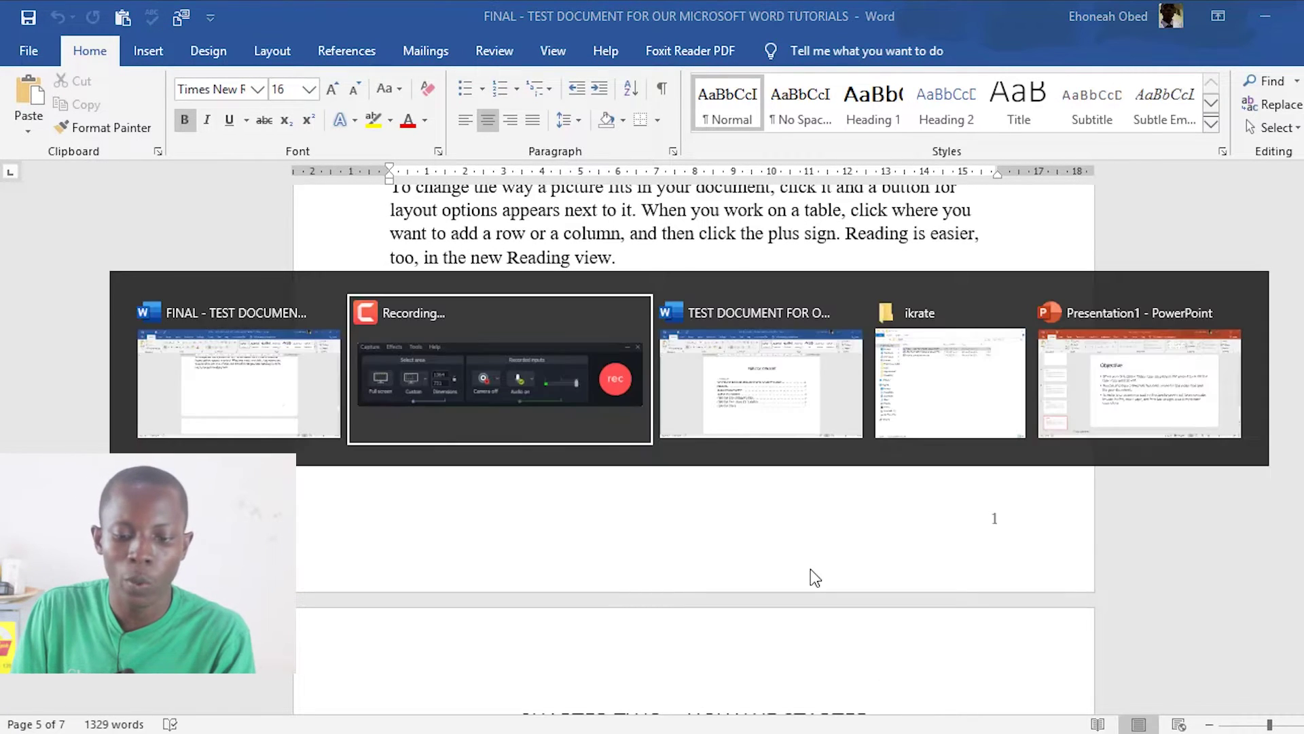
key(alt+Tab)
- Place the cursor on the empty line of page 4, just before CHAPTER ONE - INTRODUCTION
scroll(813, 536, up, 5)
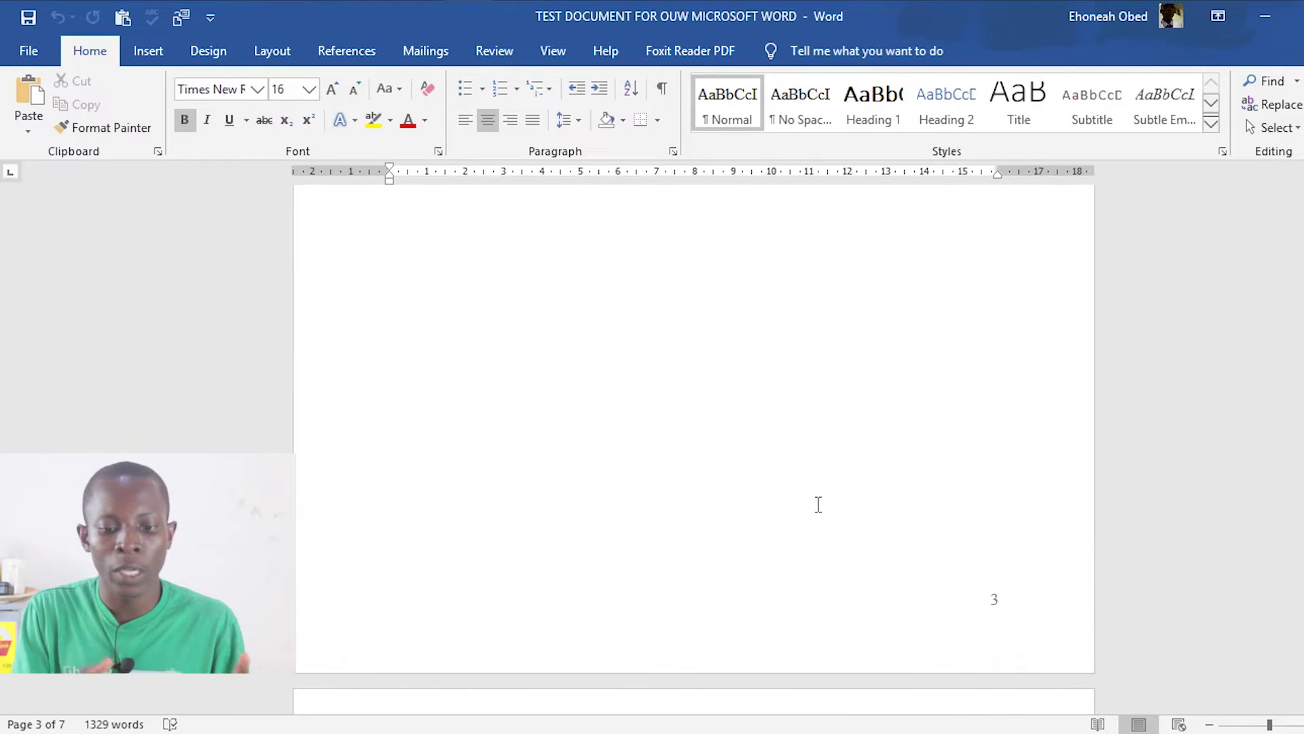
scroll(818, 504, up, 10)
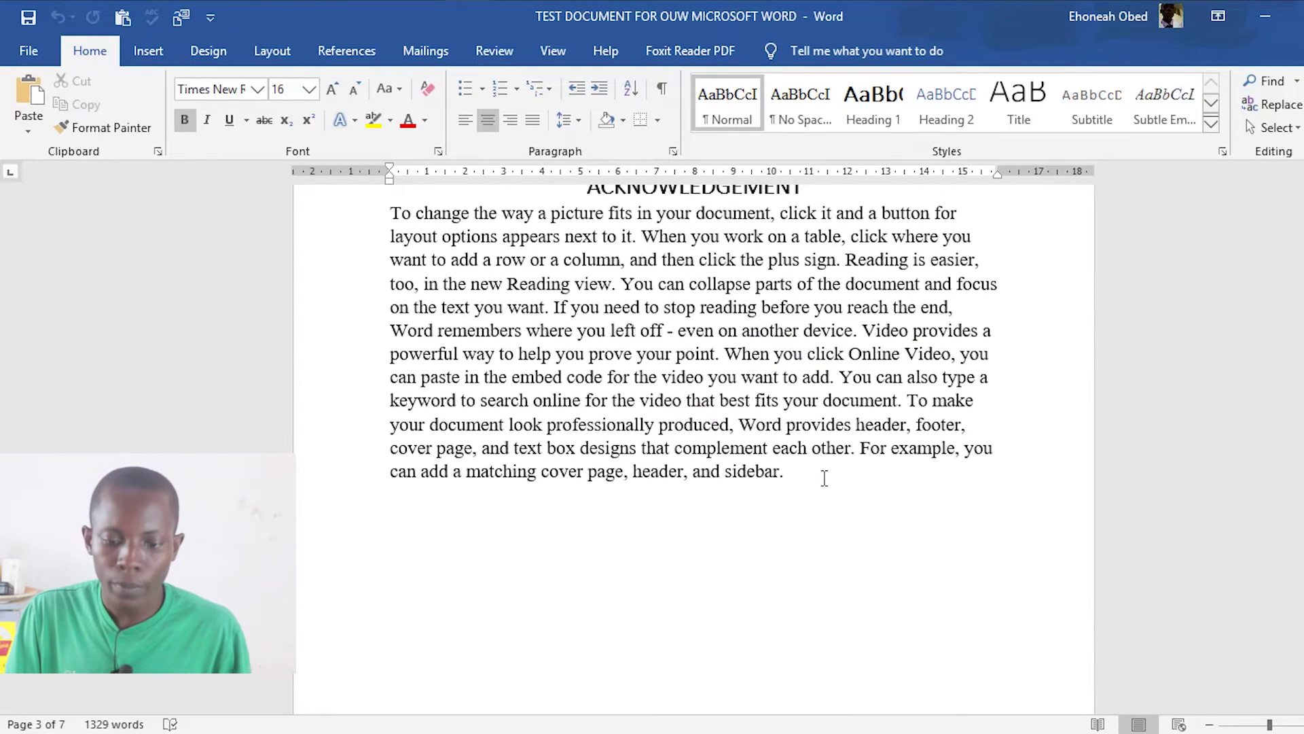
scroll(824, 478, down, 5)
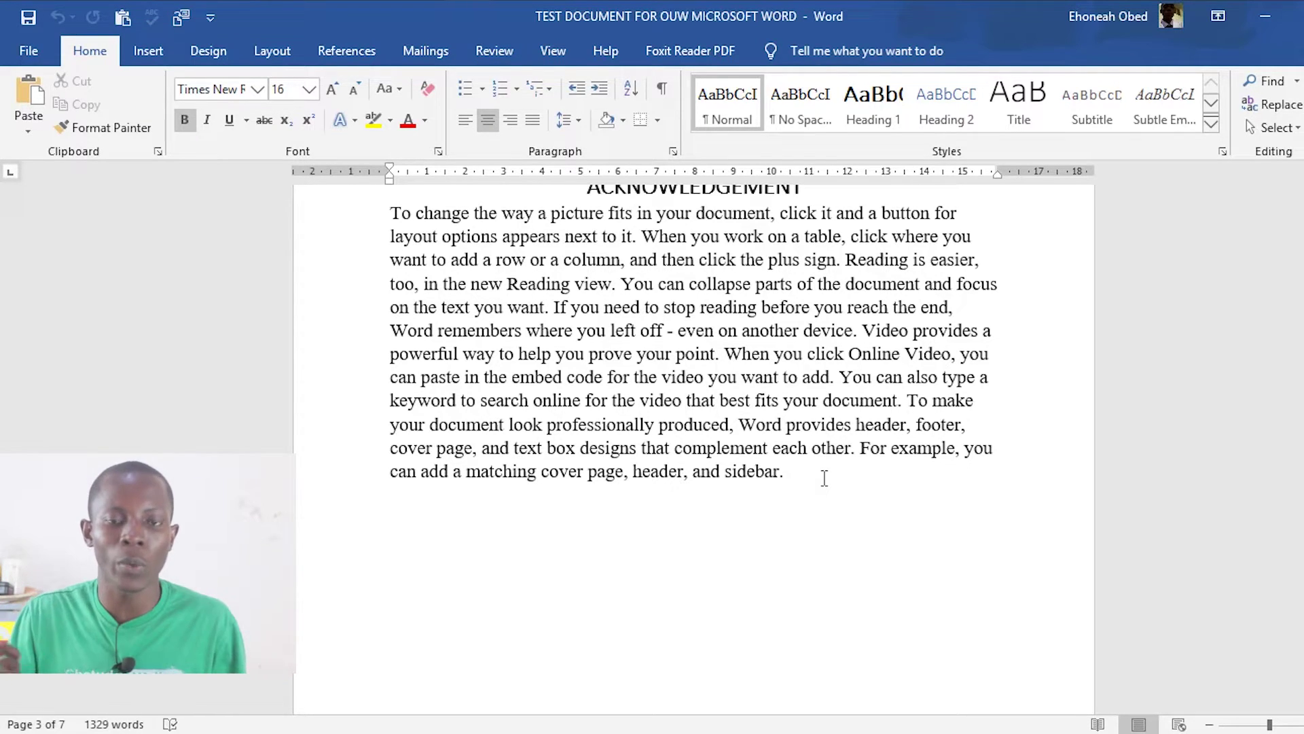
scroll(824, 477, up, 5)
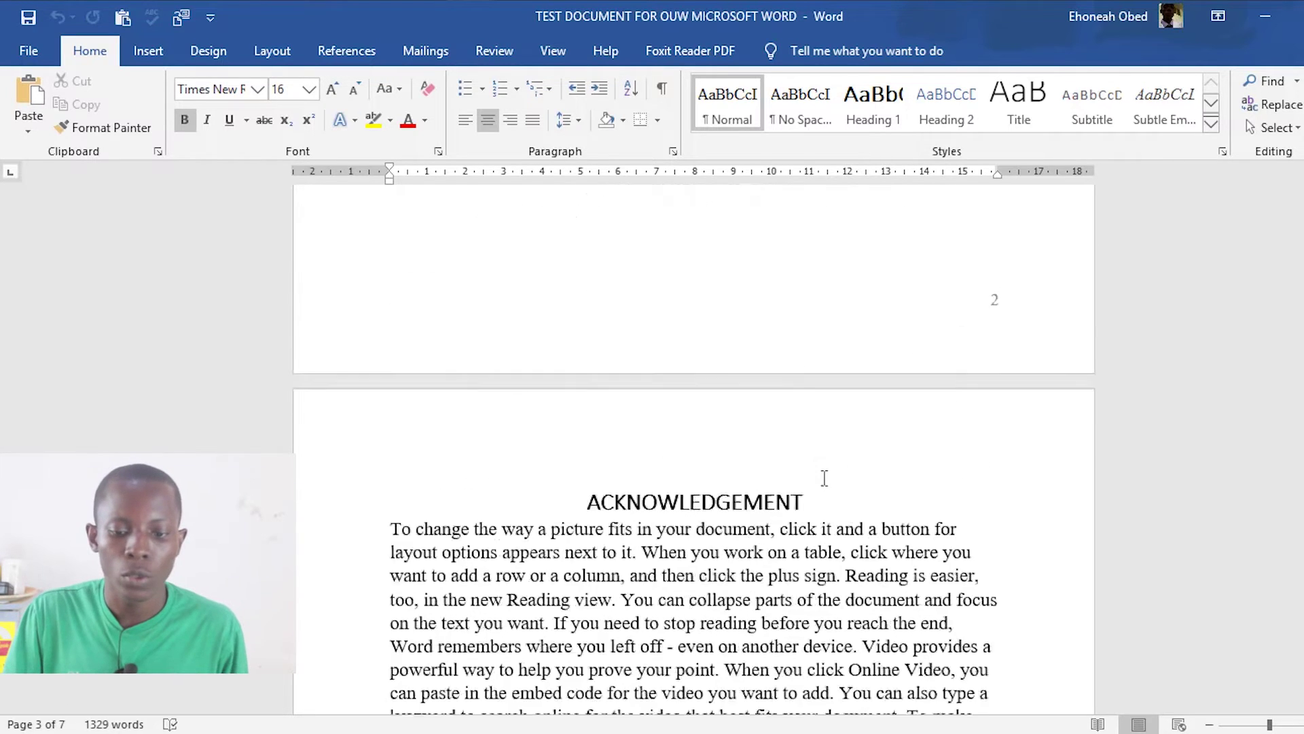
scroll(824, 478, down, 10)
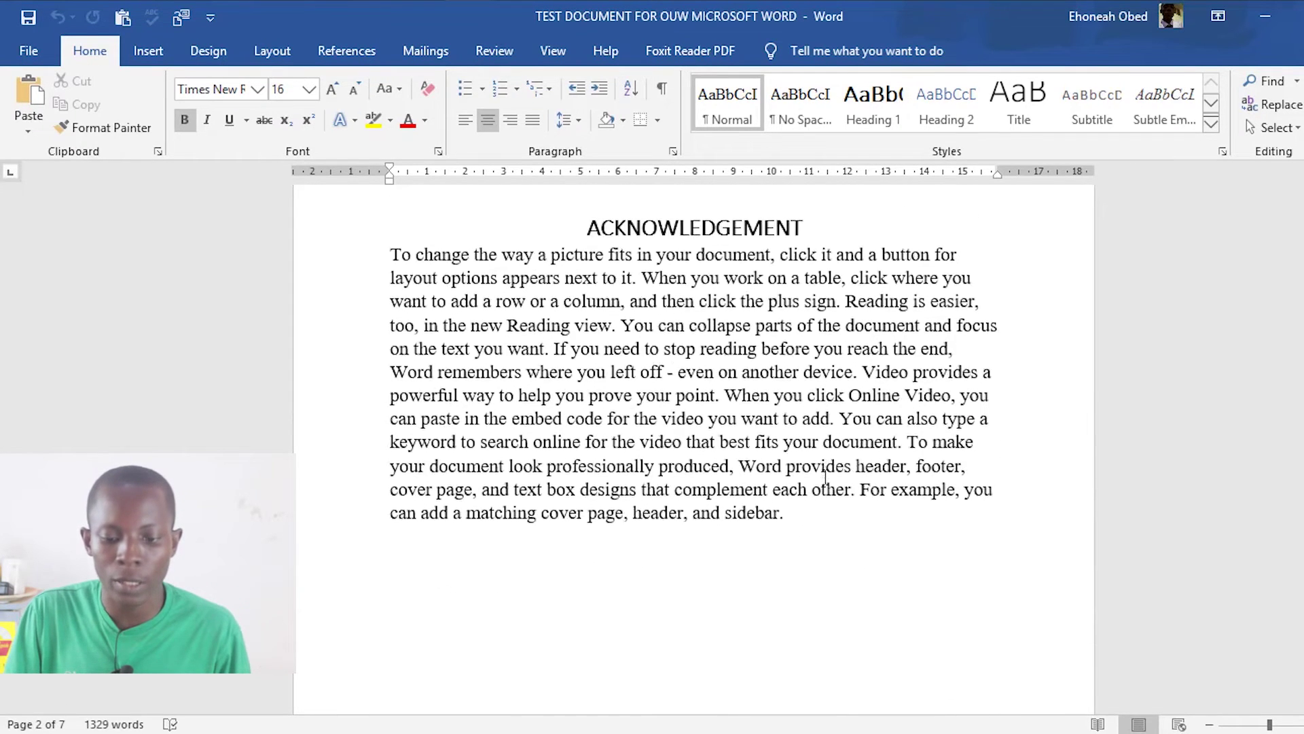
scroll(826, 477, down, 15)
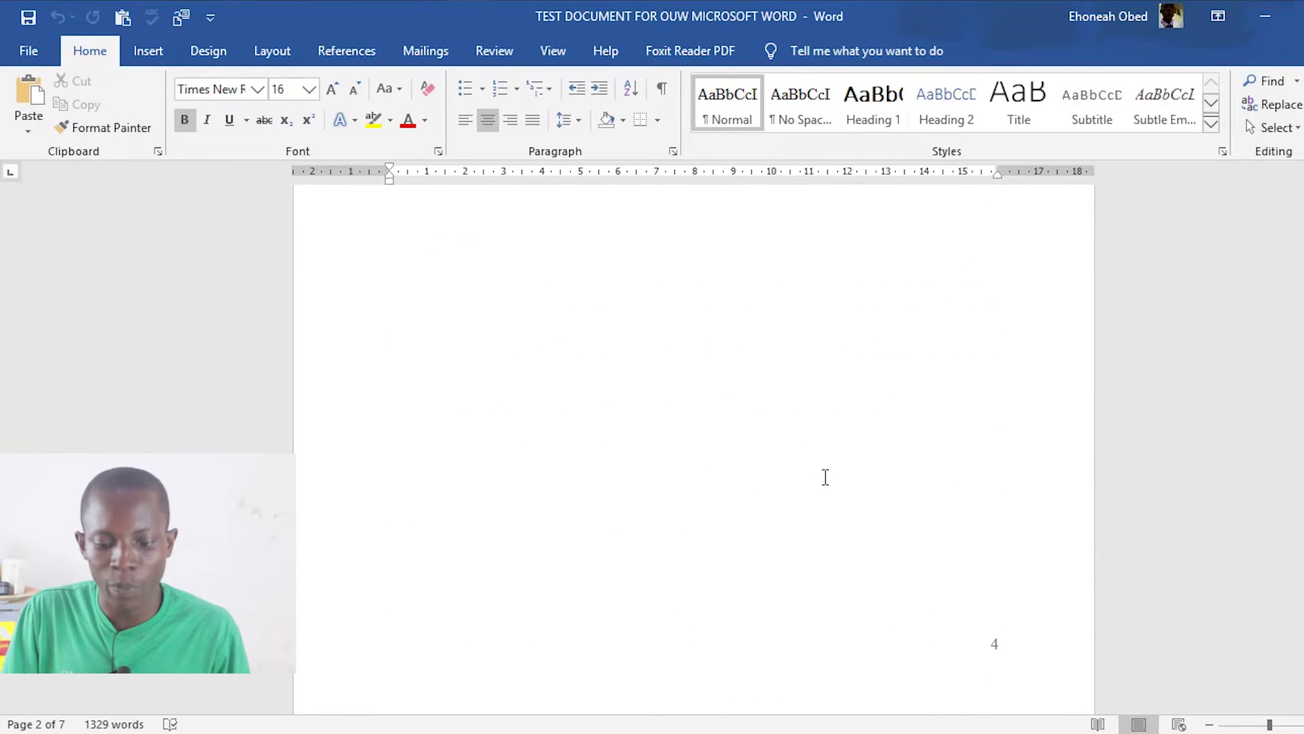
scroll(825, 478, down, 1)
scroll(826, 460, up, 6)
click(827, 451)
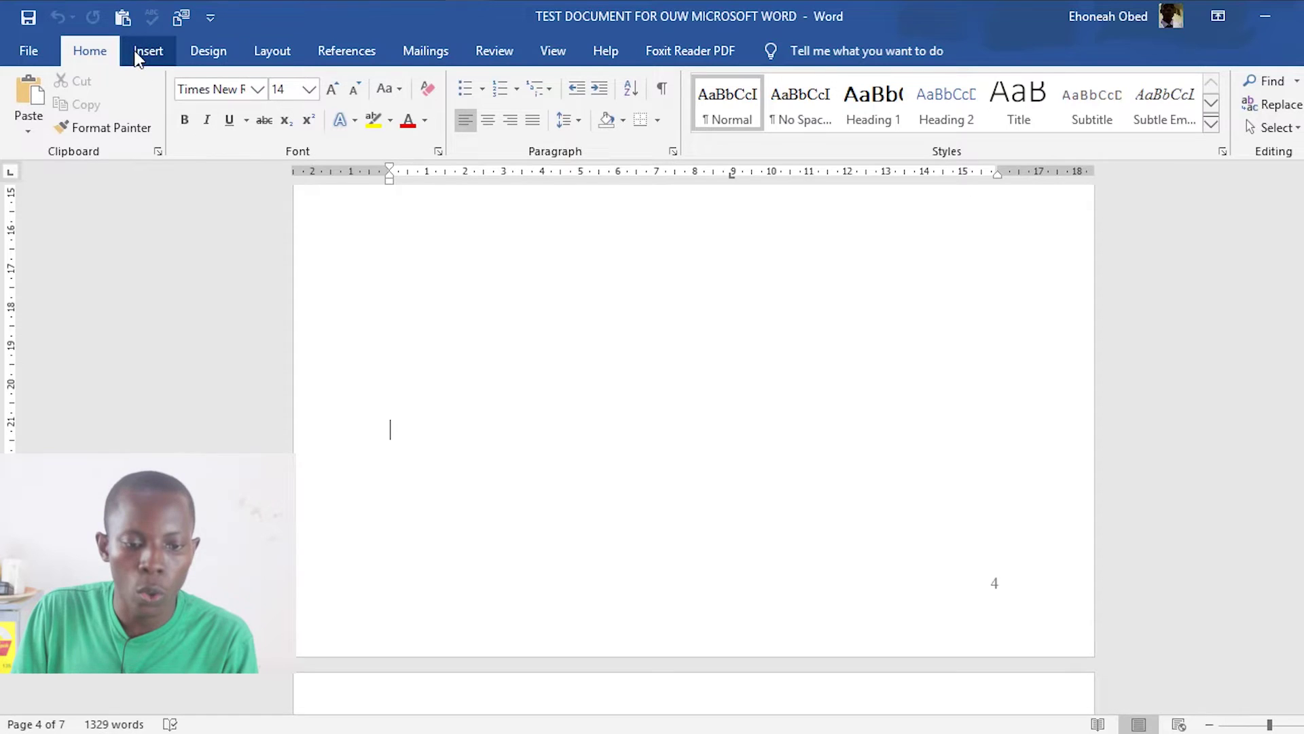
- Insert a Next Page section break before CHAPTER ONE - INTRODUCTION
click(280, 54)
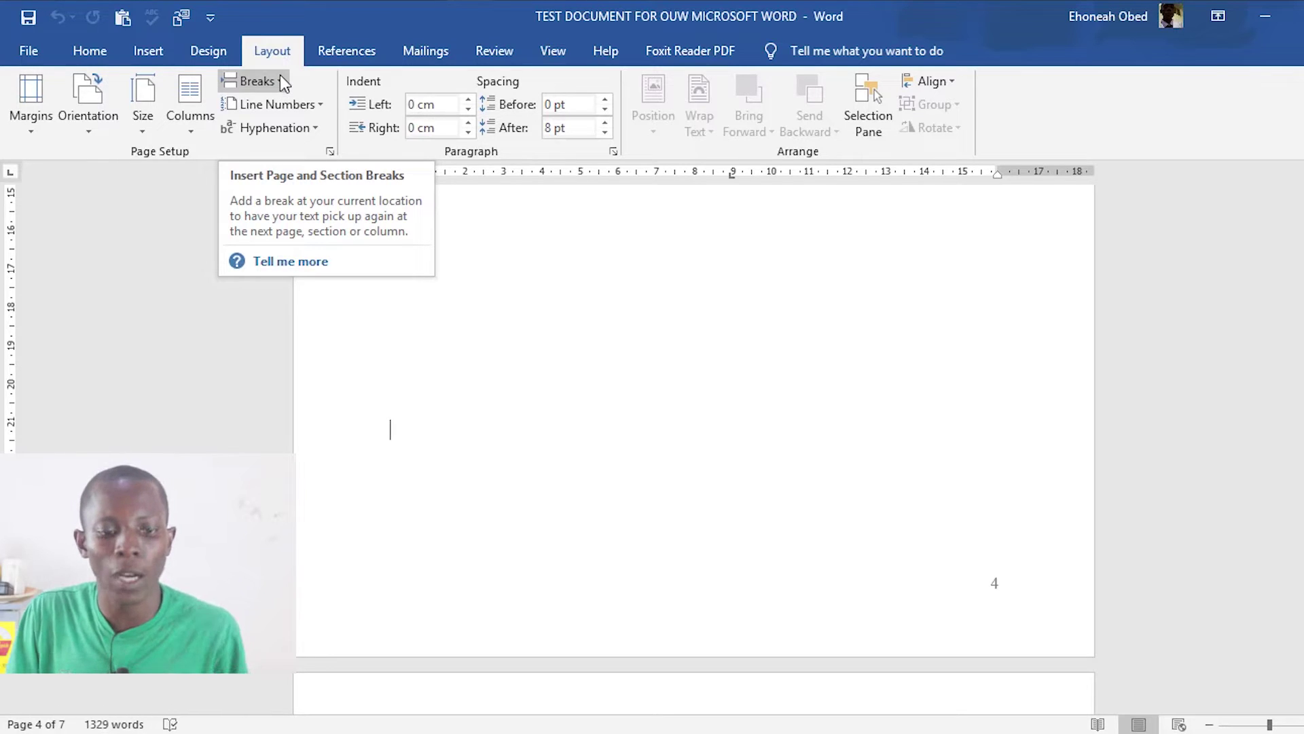
click(284, 82)
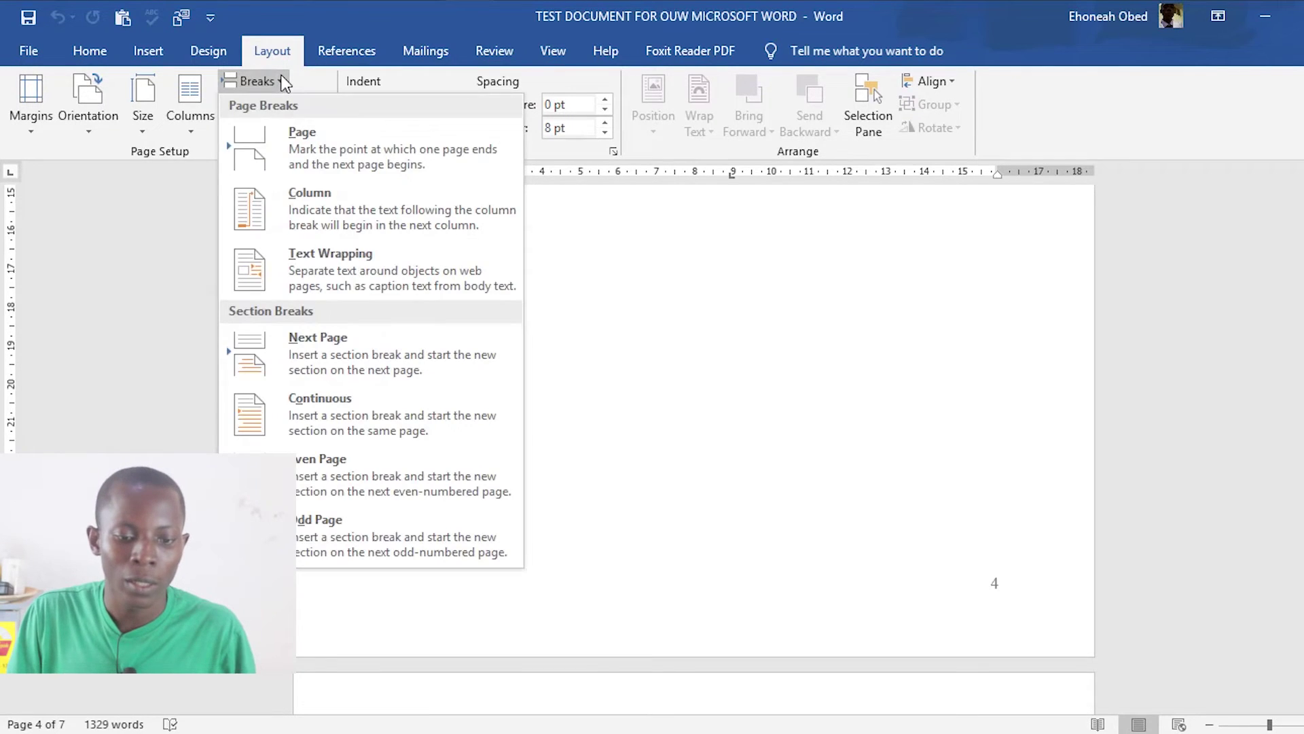
click(375, 361)
scroll(637, 393, down, 5)
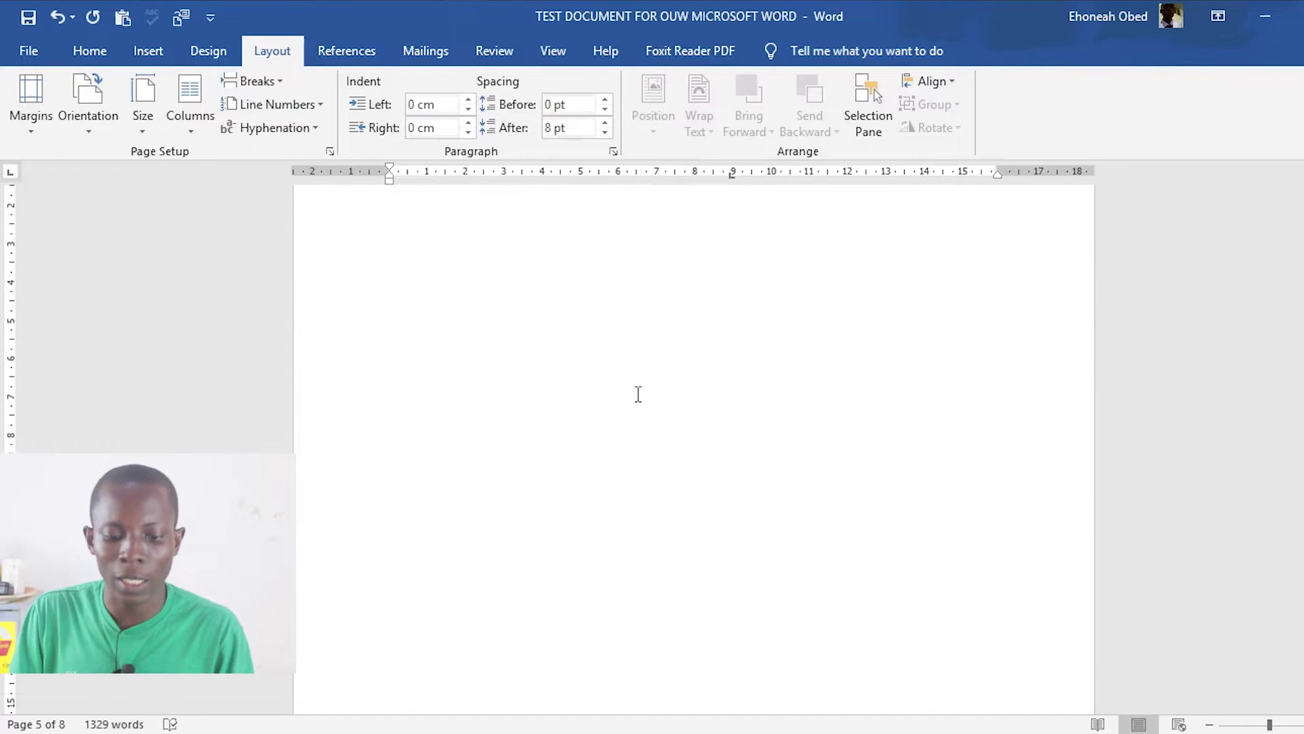
scroll(638, 392, down, 10)
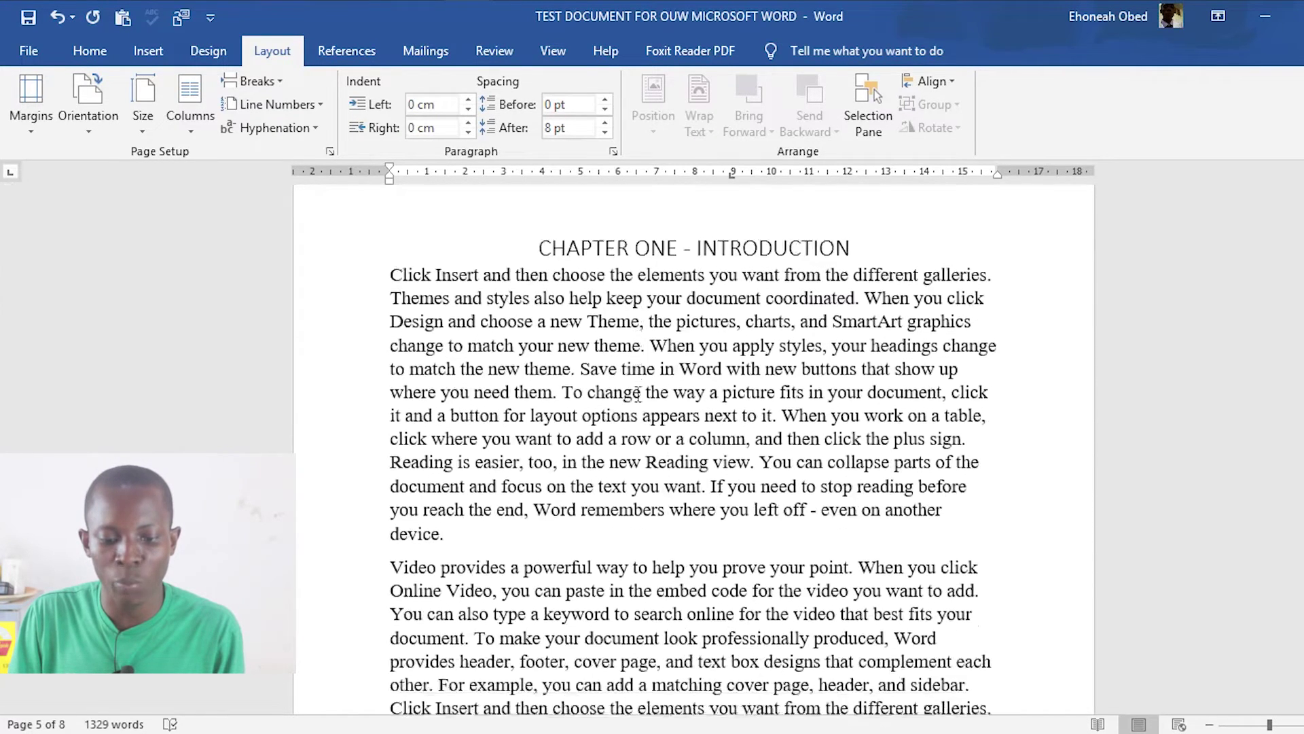
scroll(638, 392, up, 5)
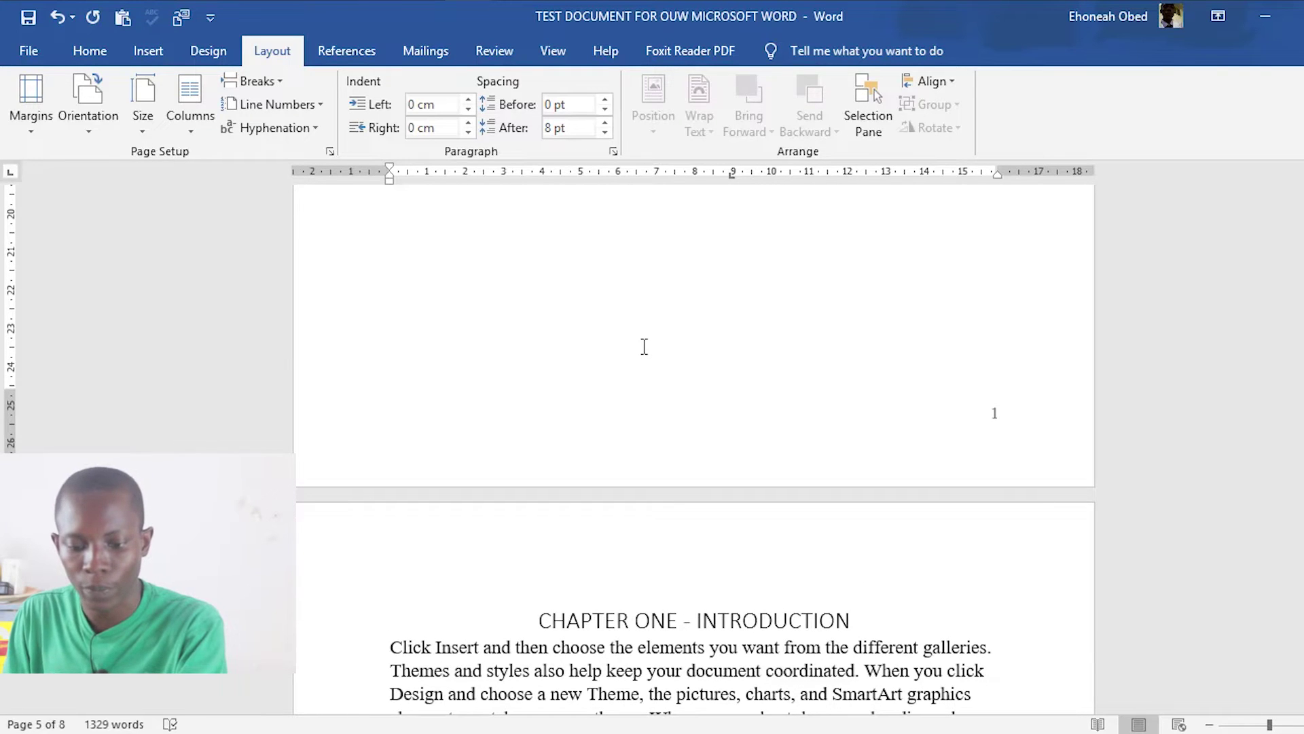
- Delete the extra blank page so Chapter One directly follows the table of contents
click(643, 346)
key(Delete)
key(Delete)
key(Delete)
key(Delete)
key(Delete)
key(Delete)
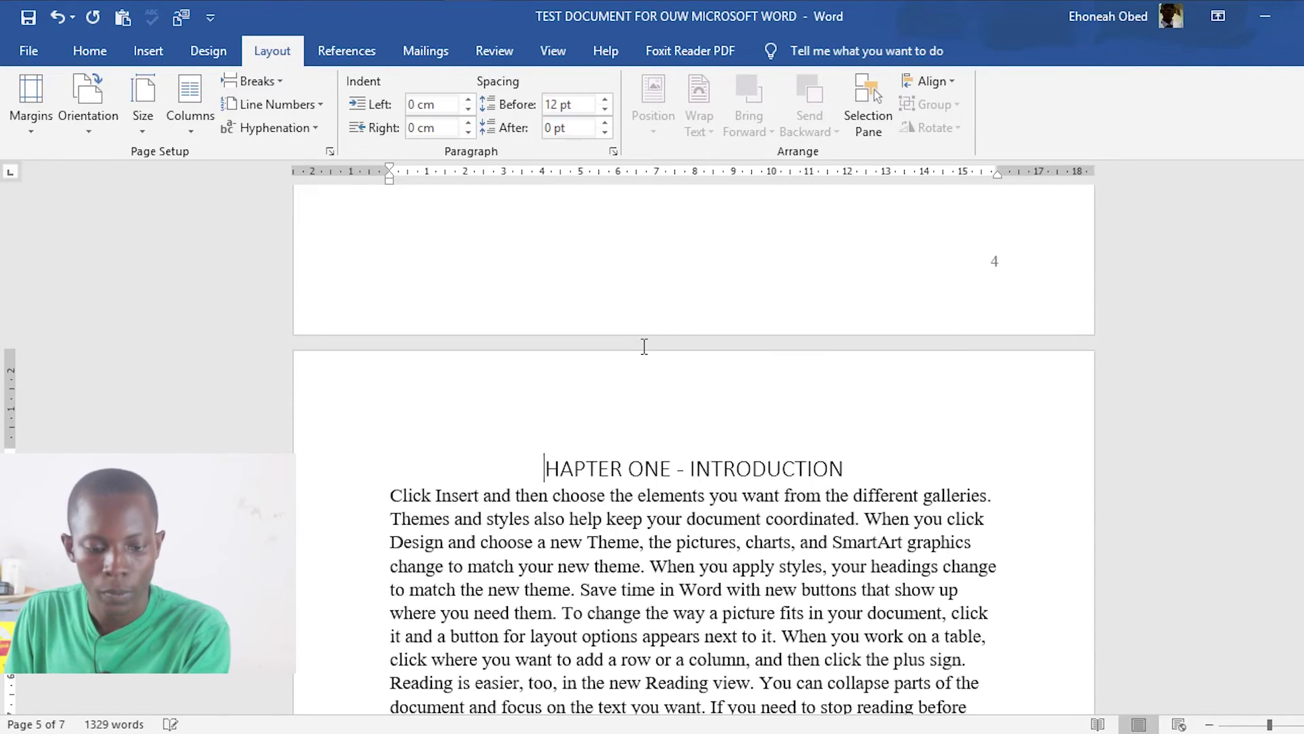
text(C)
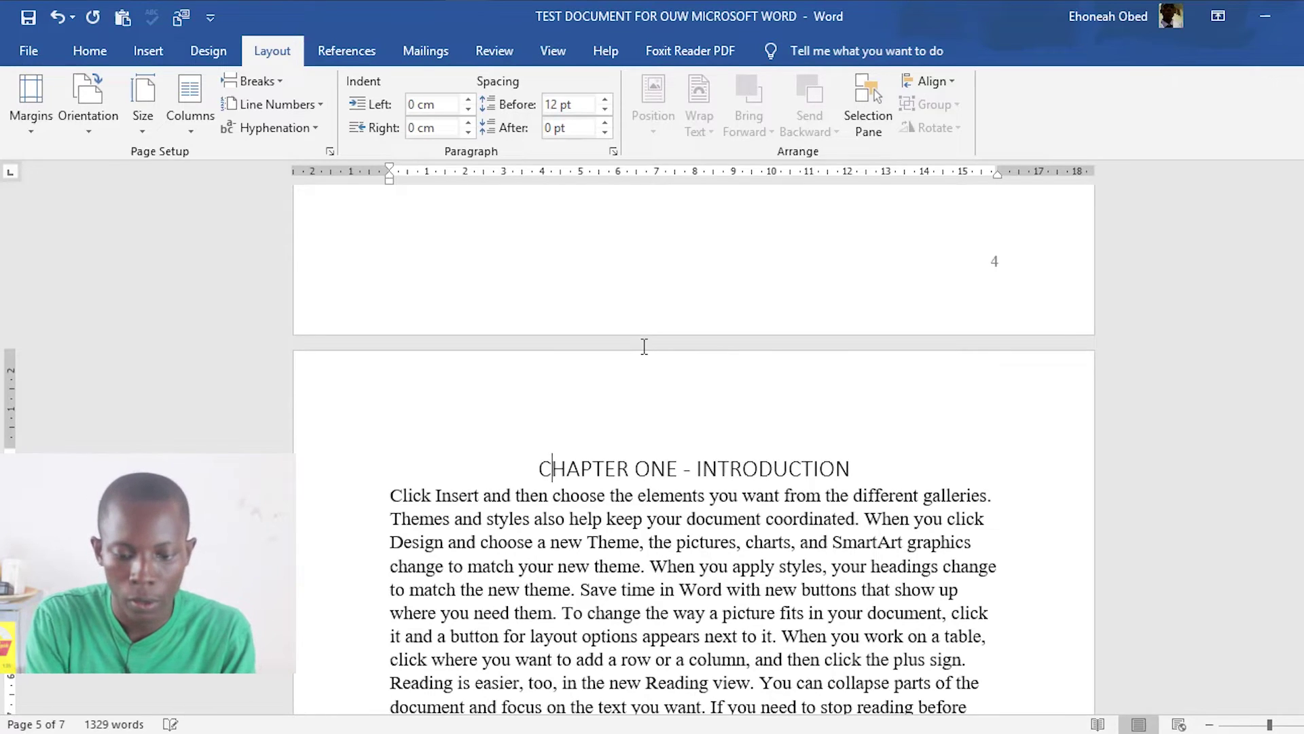
scroll(642, 345, up, 5)
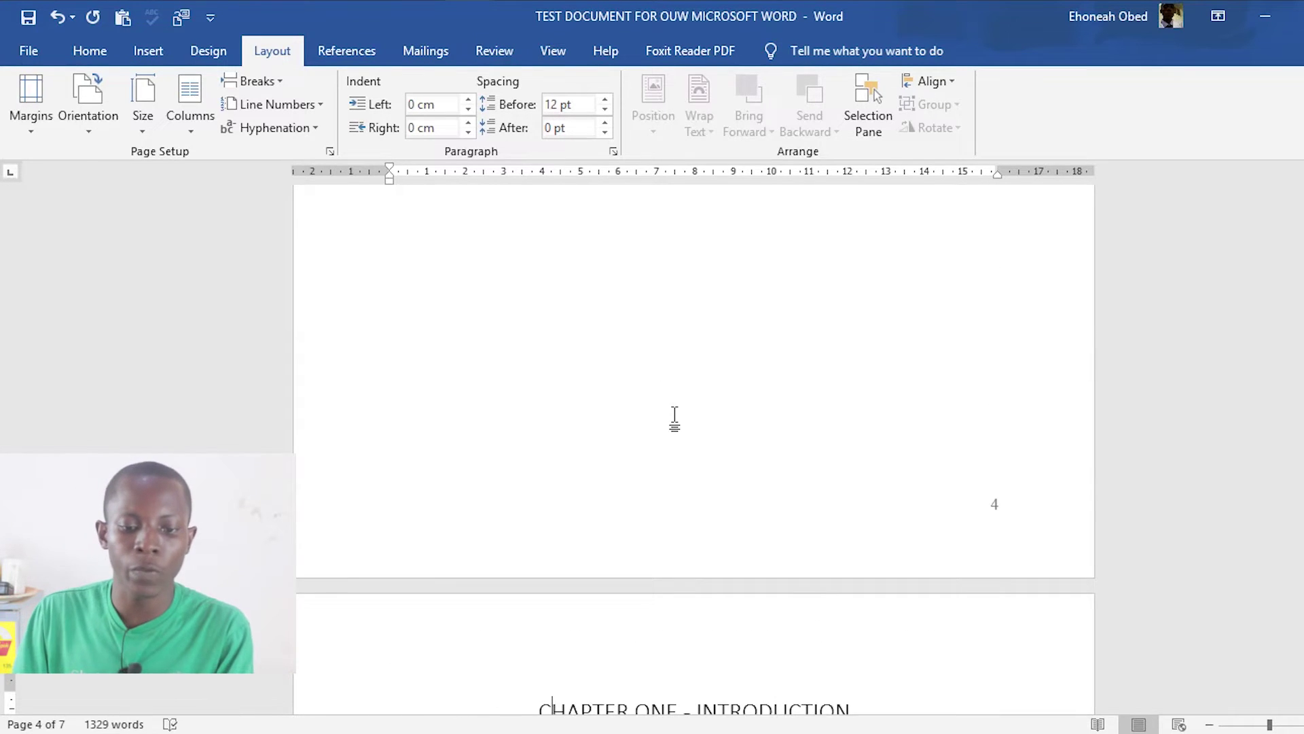
scroll(676, 415, up, 5)
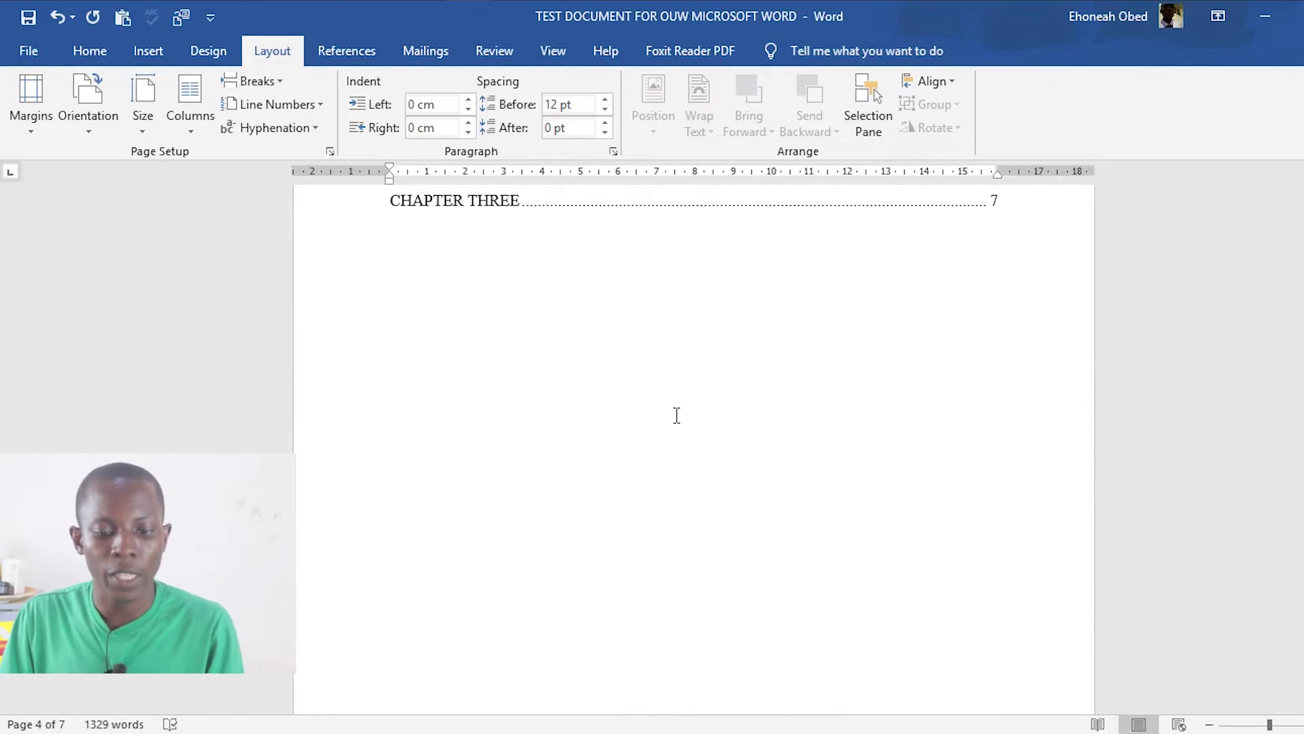
scroll(677, 415, up, 5)
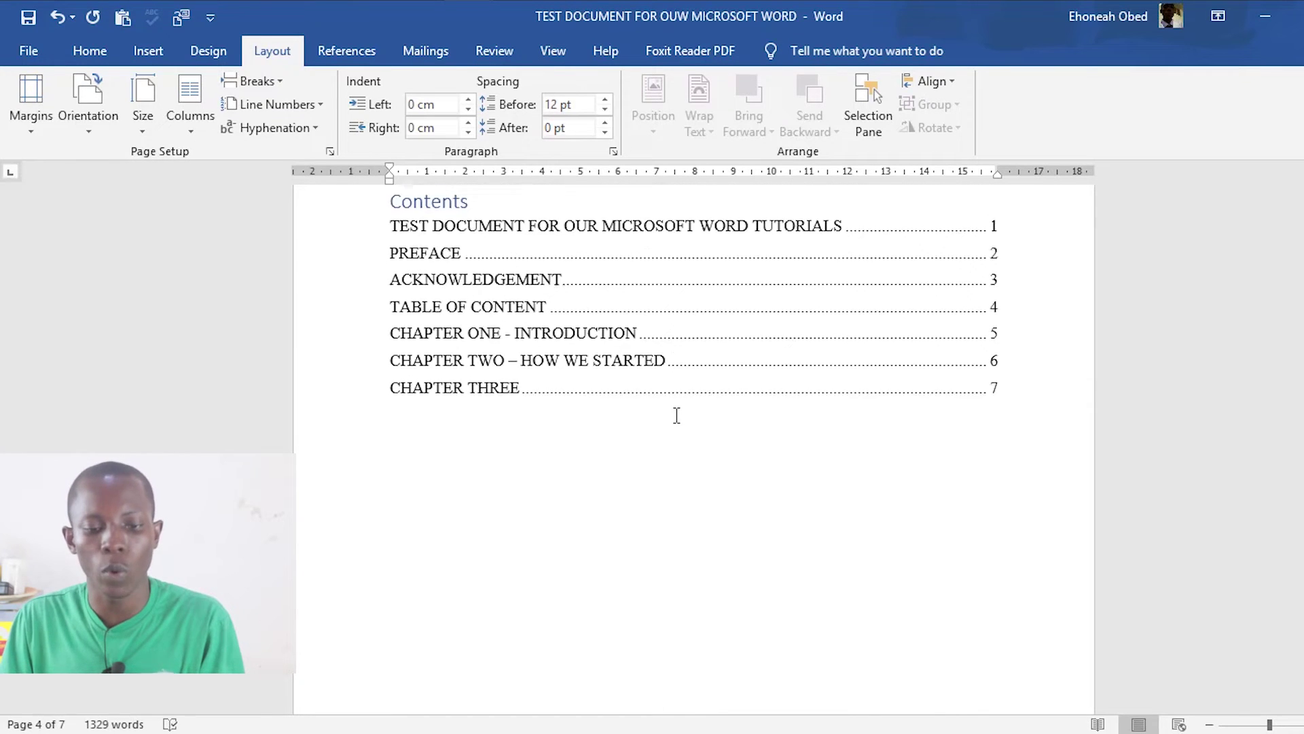
scroll(677, 415, up, 1)
scroll(676, 415, down, 6)
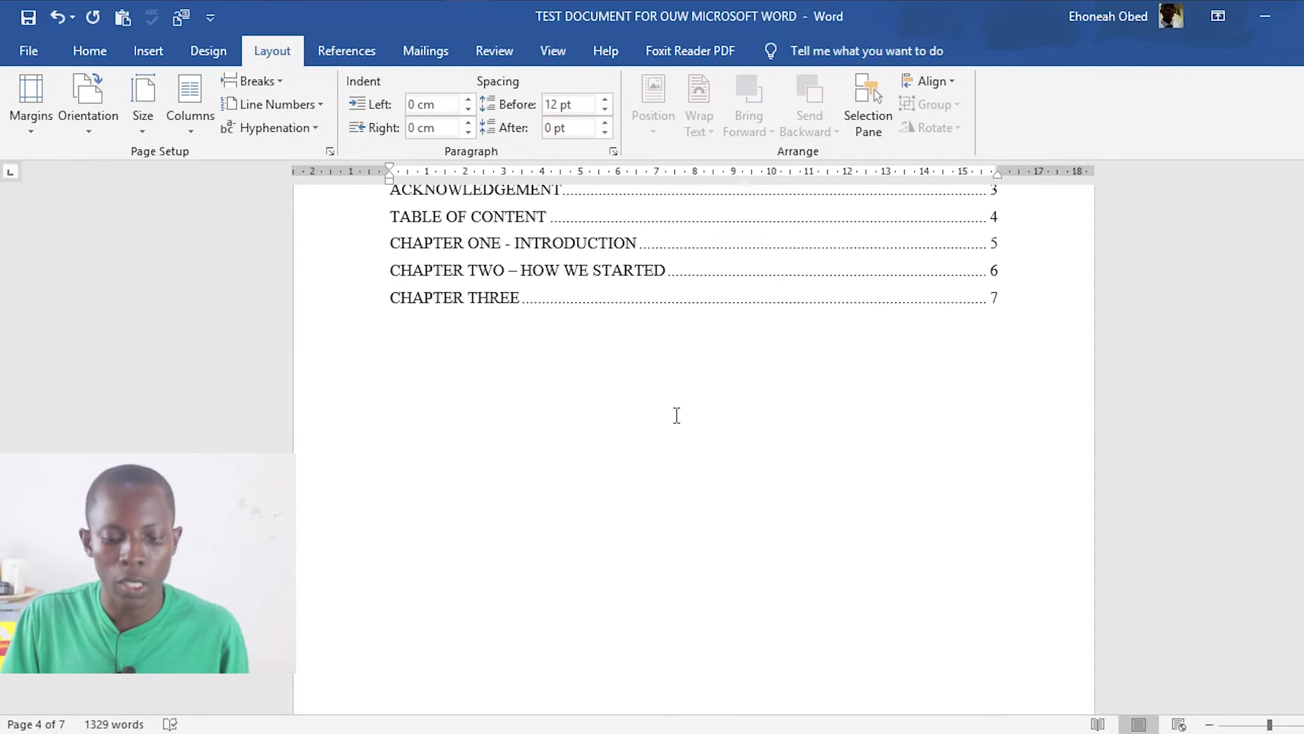
scroll(680, 424, down, 8)
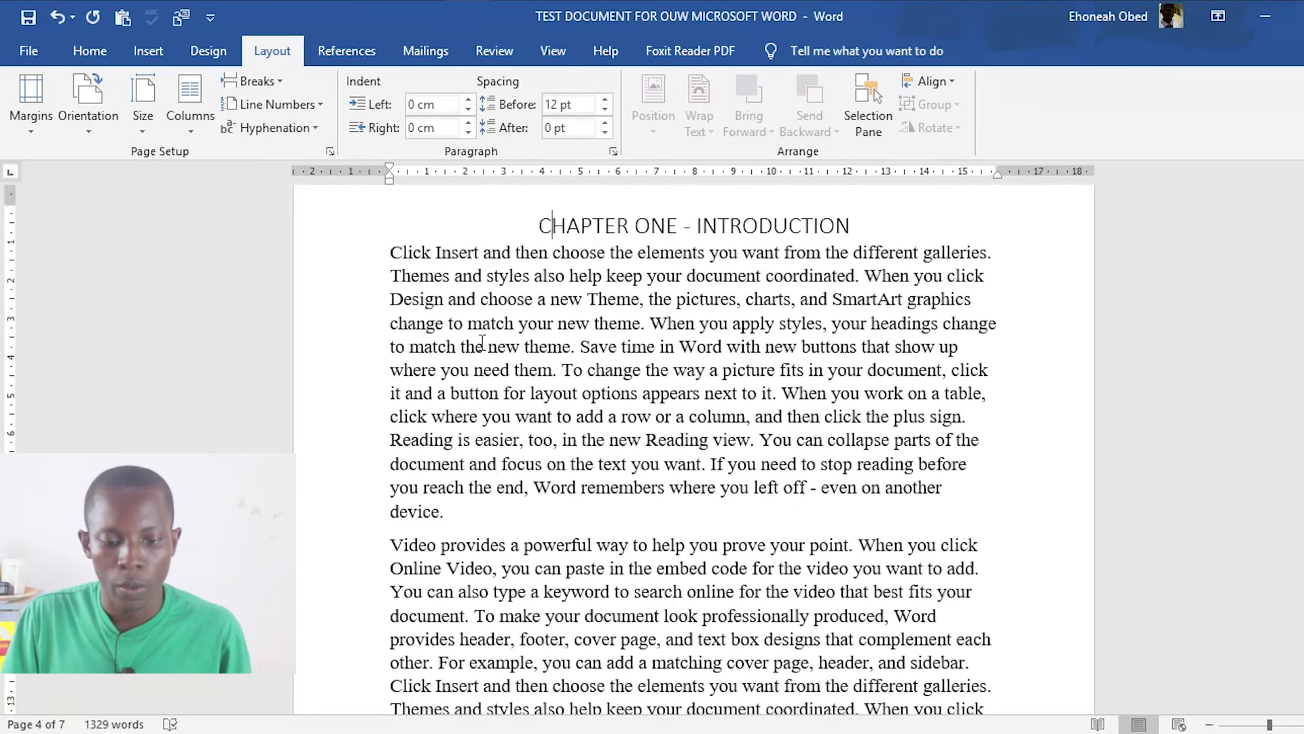
- Add a Plain Number 2 centred bottom-of-page number from Chapter One, then close the footer
click(510, 219)
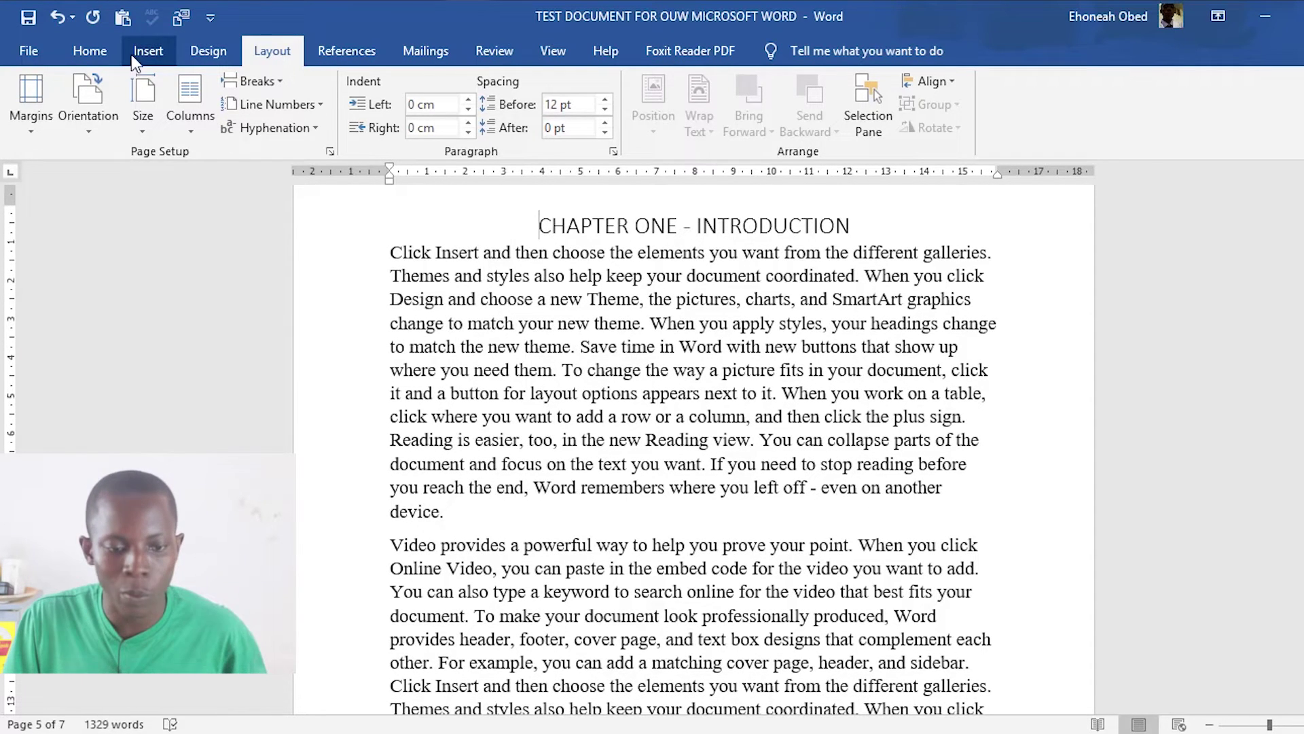
scroll(834, 110, up, 2)
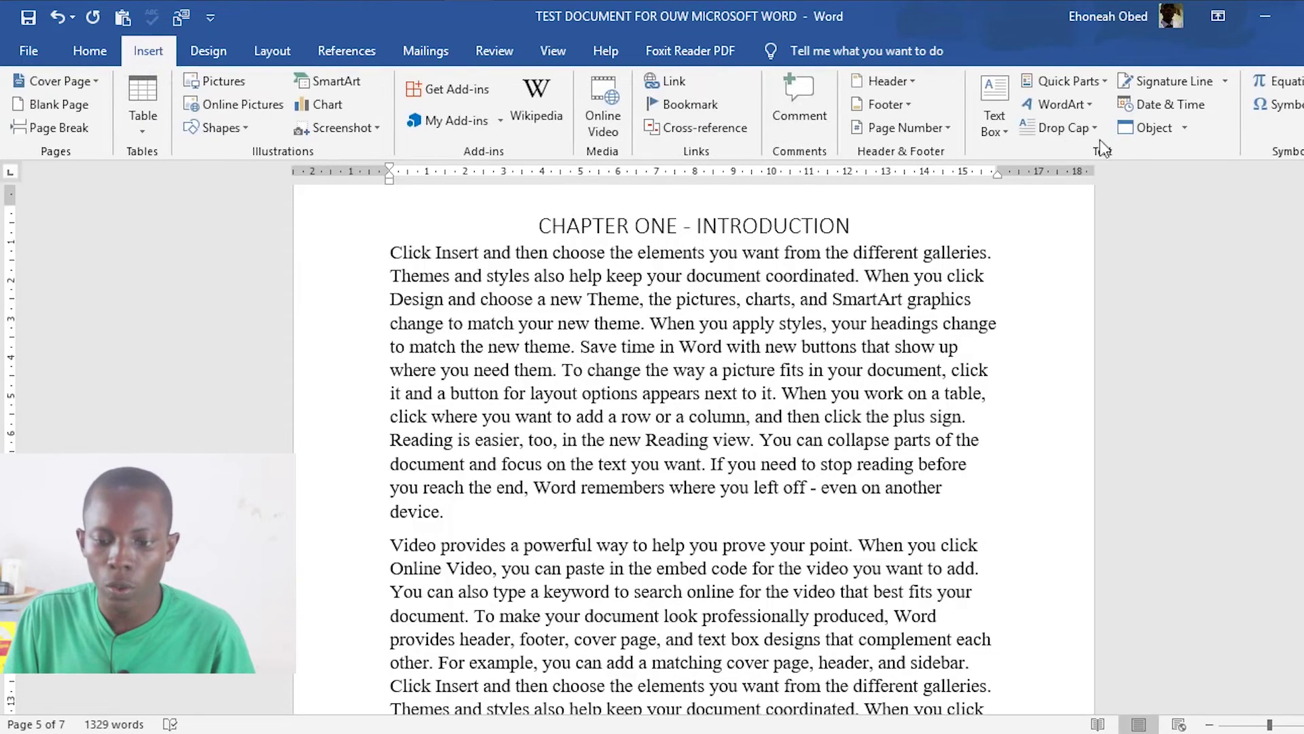
click(944, 127)
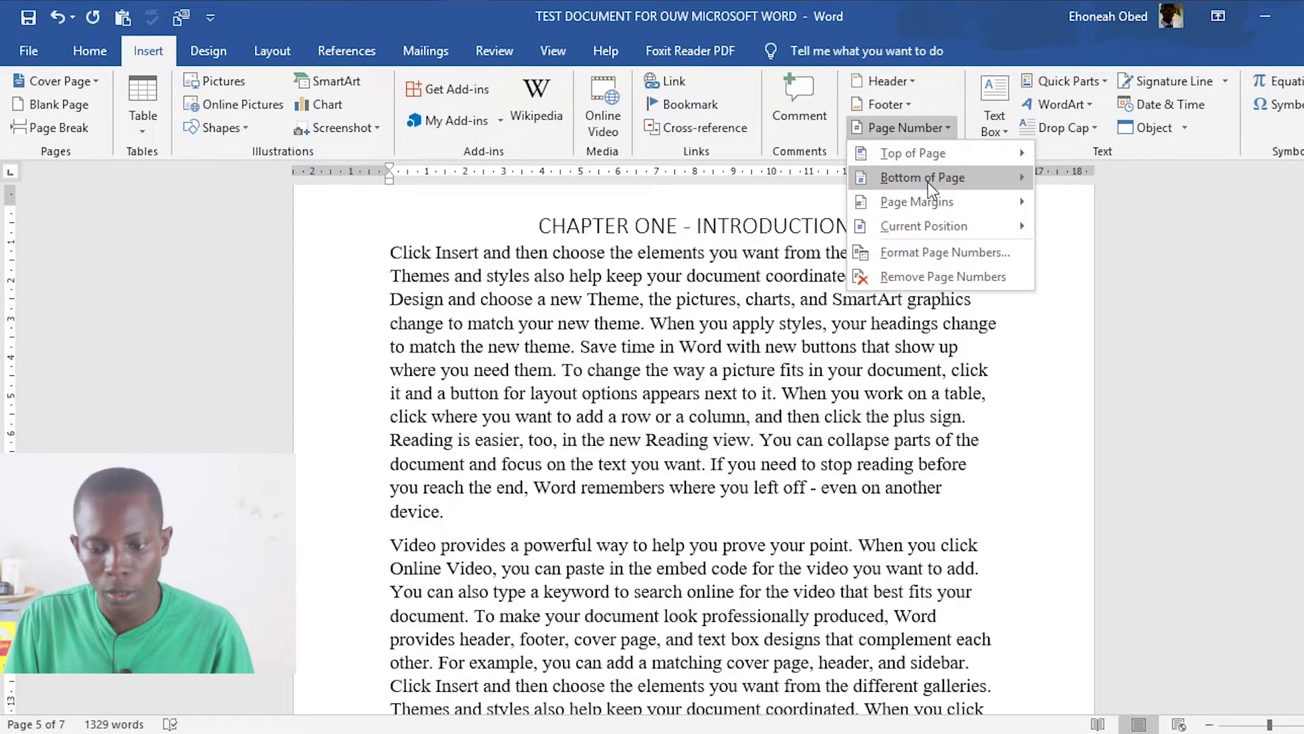
click(963, 178)
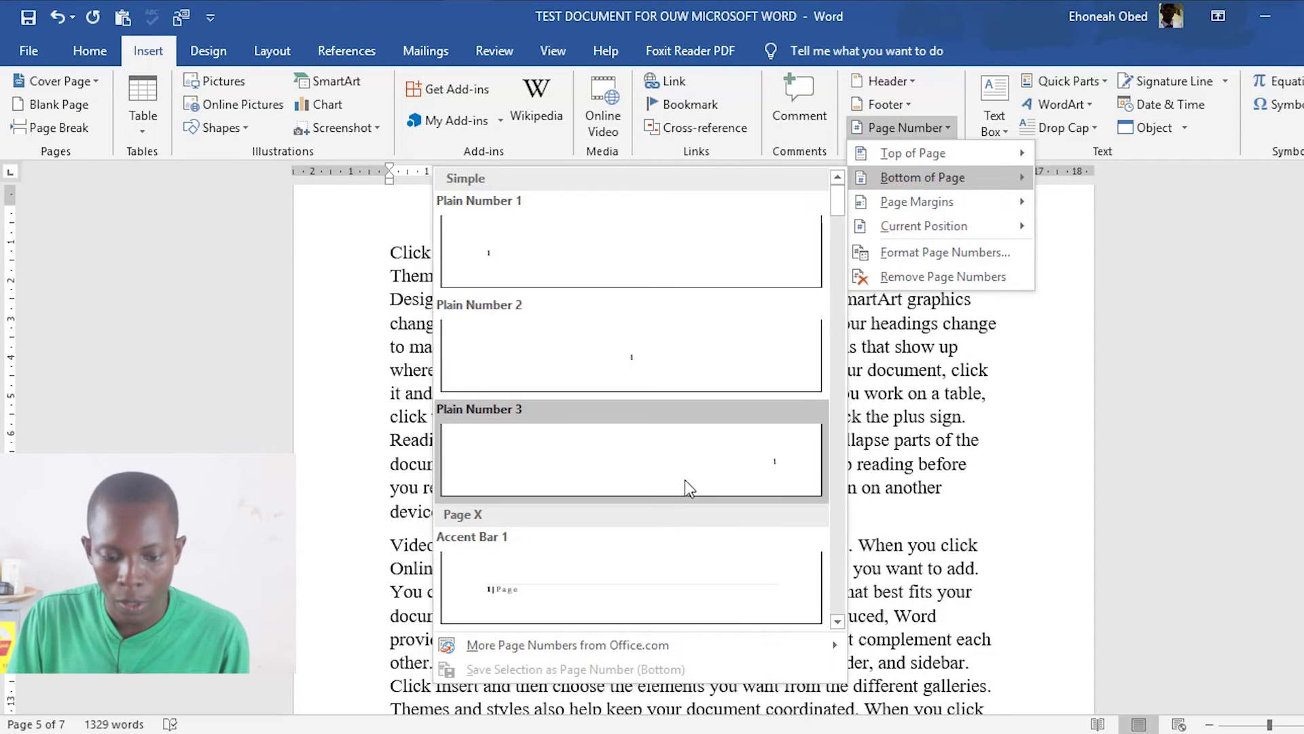
click(689, 341)
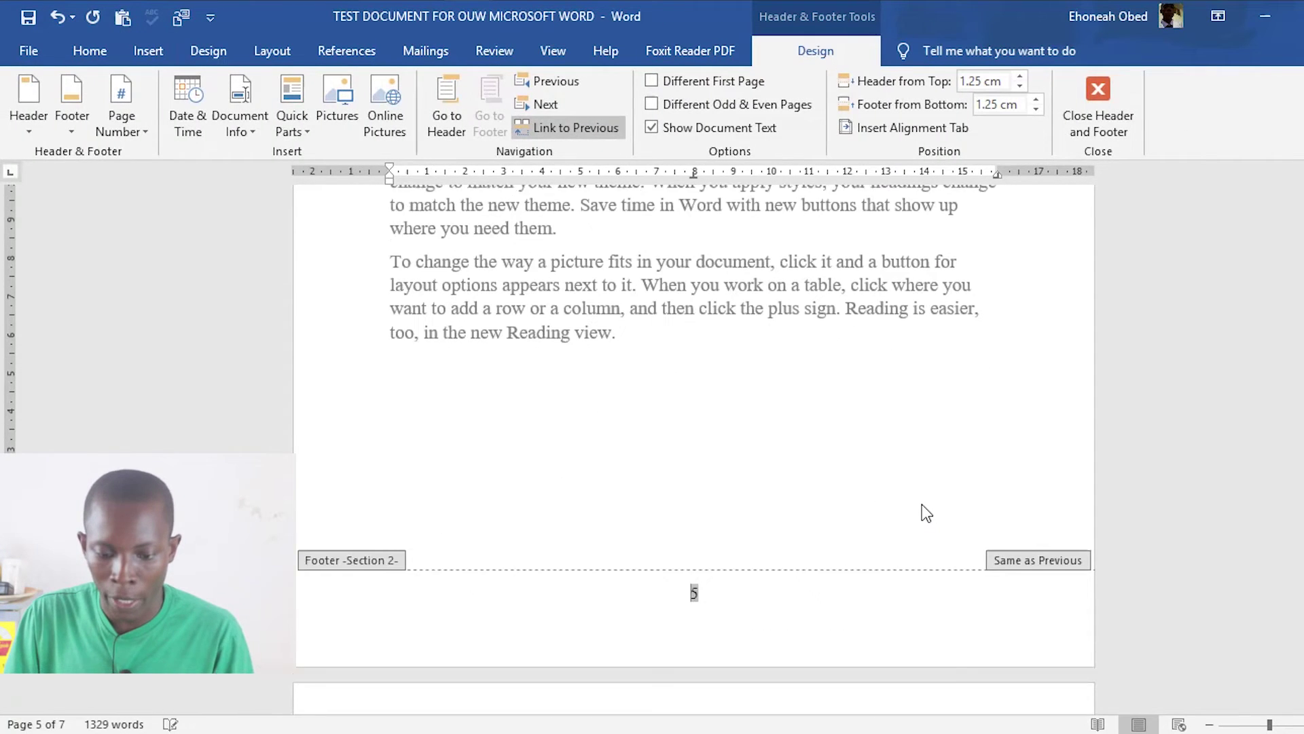
scroll(818, 300, up, 6)
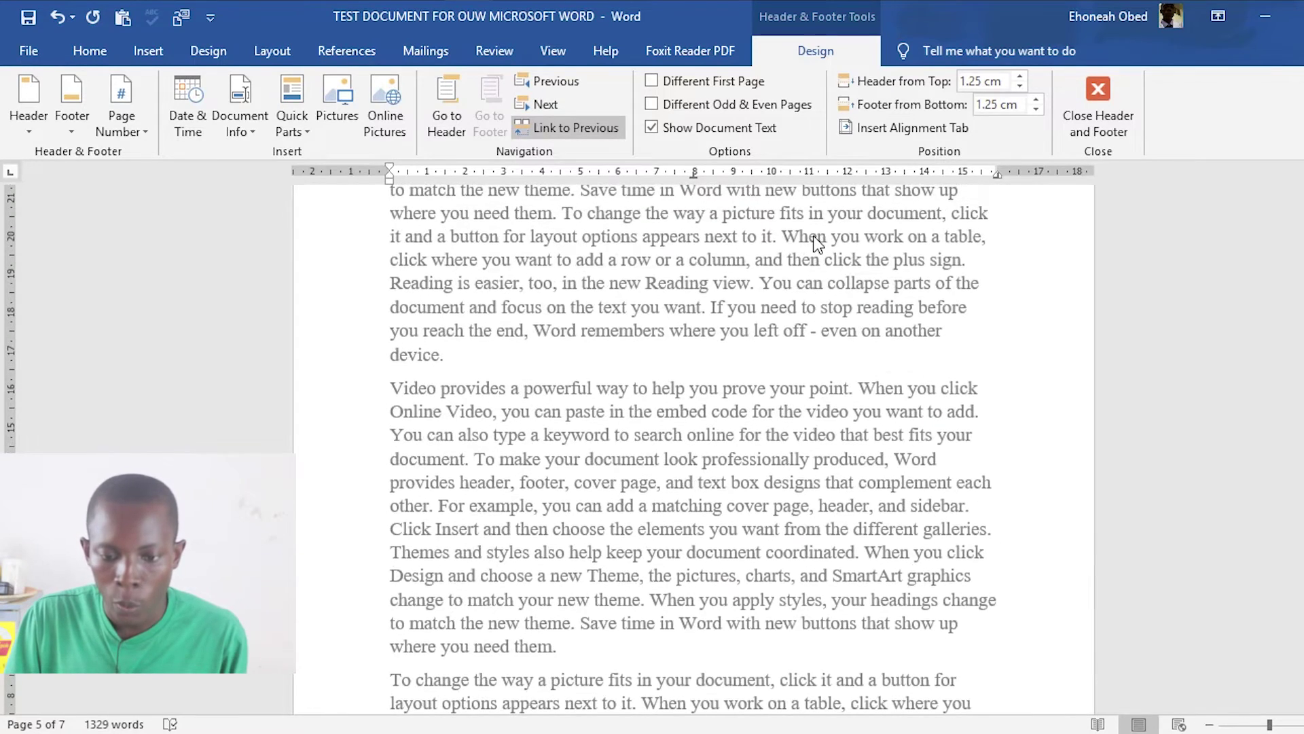
scroll(818, 242, up, 2)
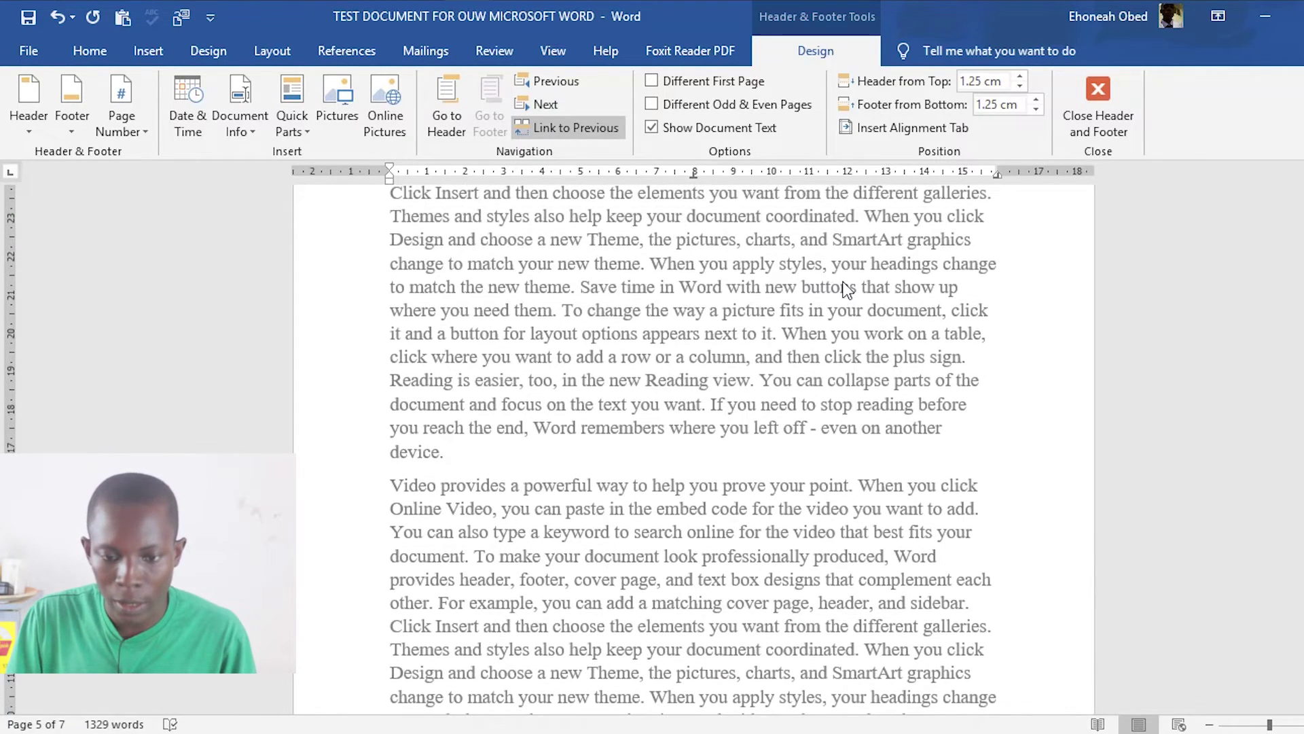
double_click(846, 289)
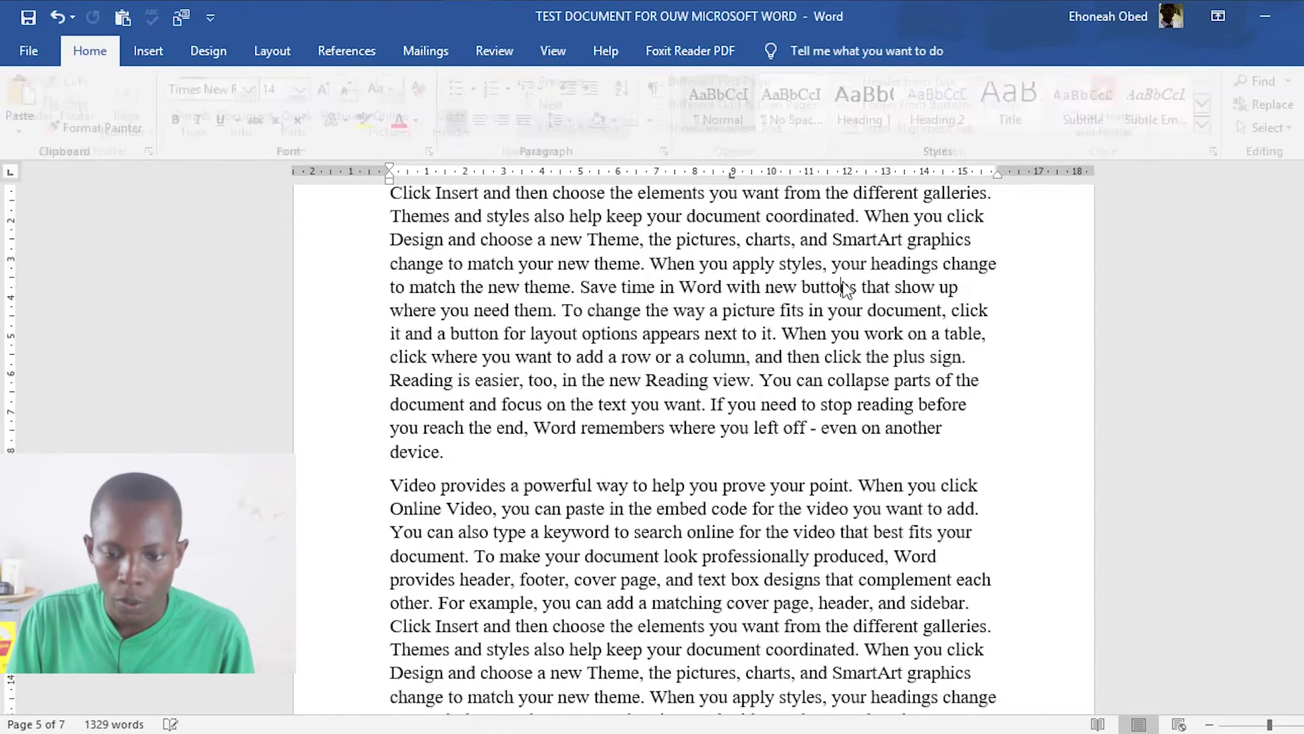
click(148, 51)
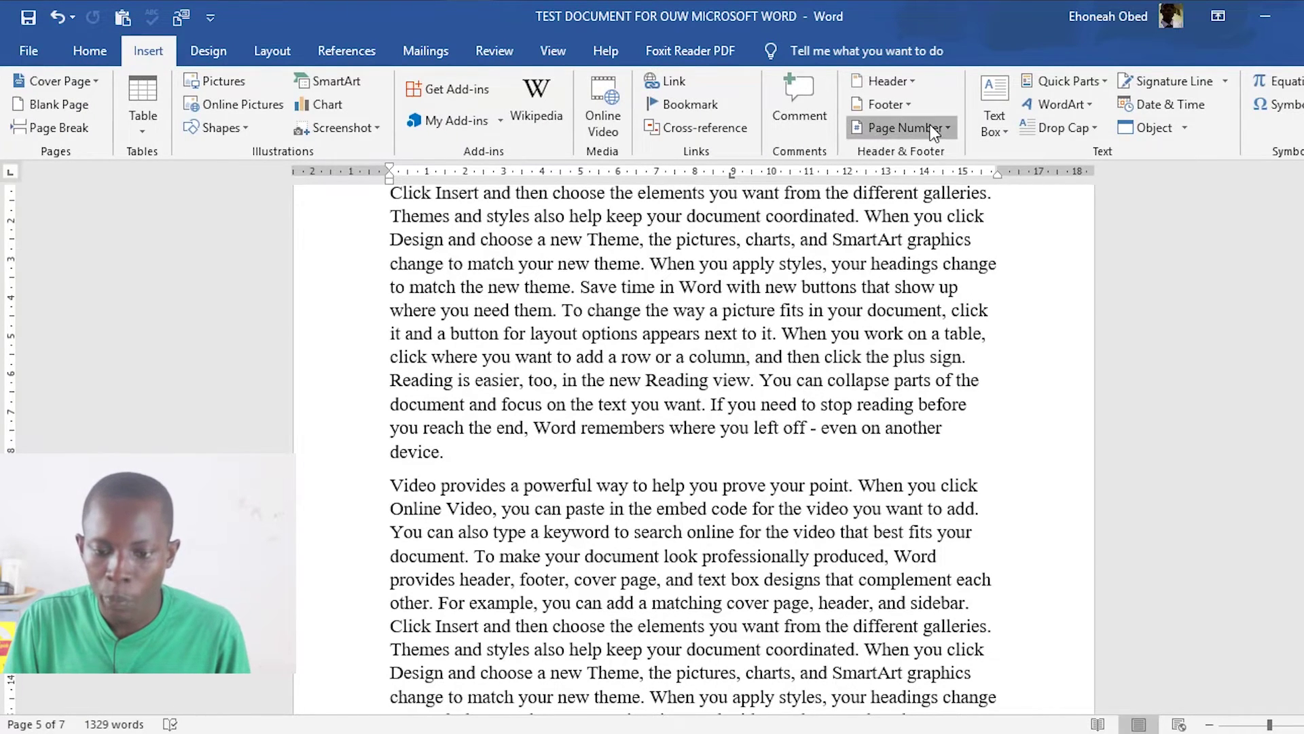
- Format the Chapter One section's page numbers to start at 1 instead of 5
click(907, 128)
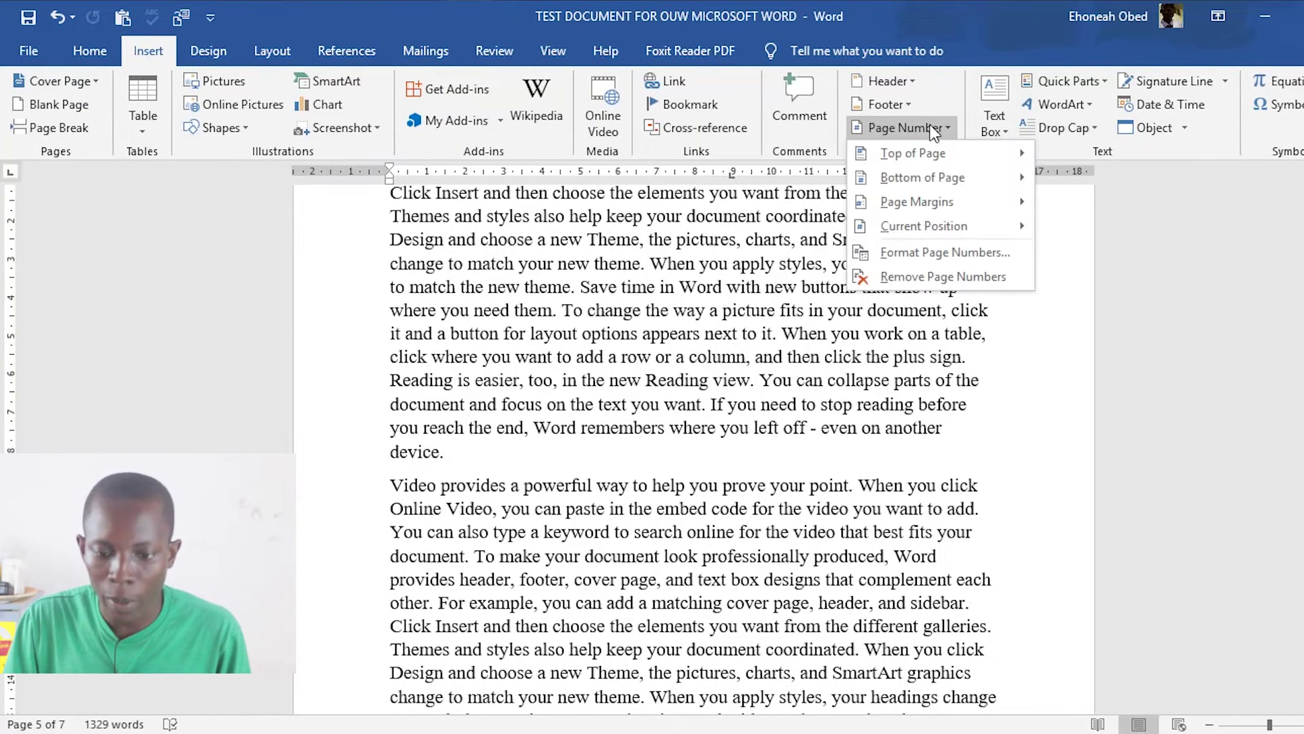
click(939, 253)
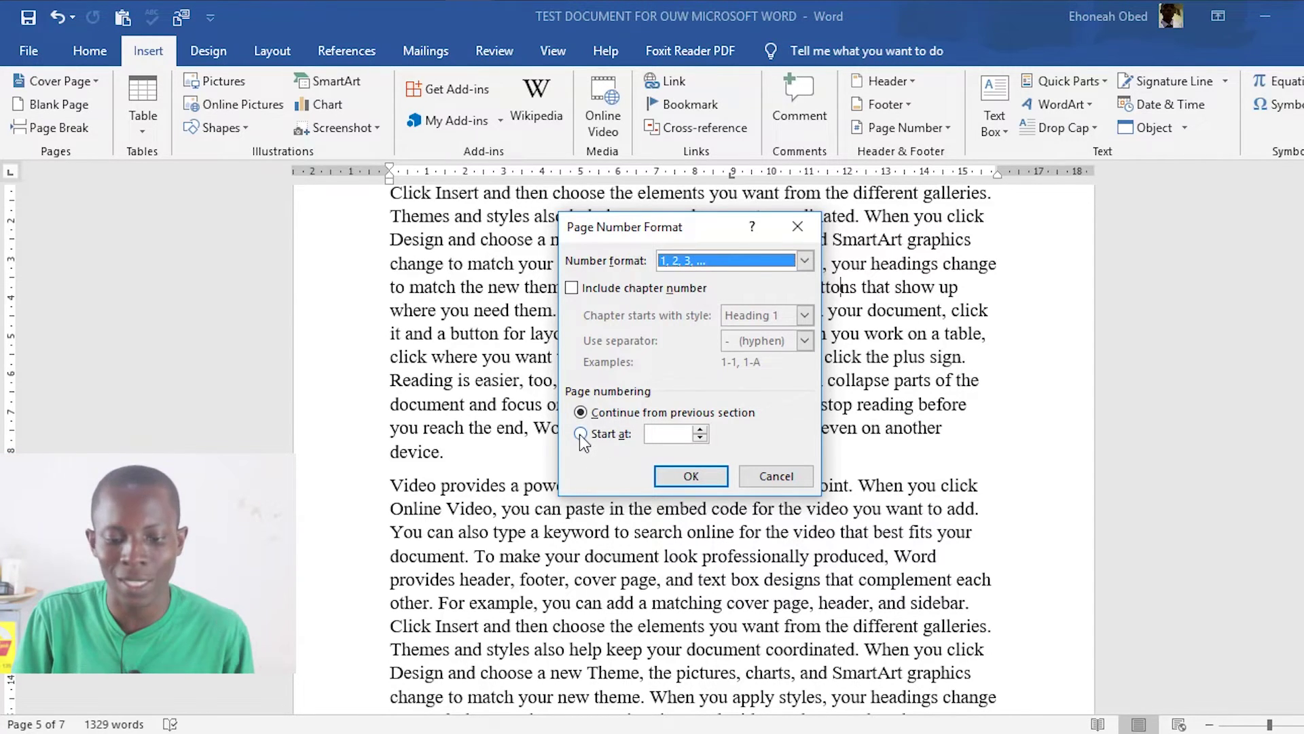
click(580, 434)
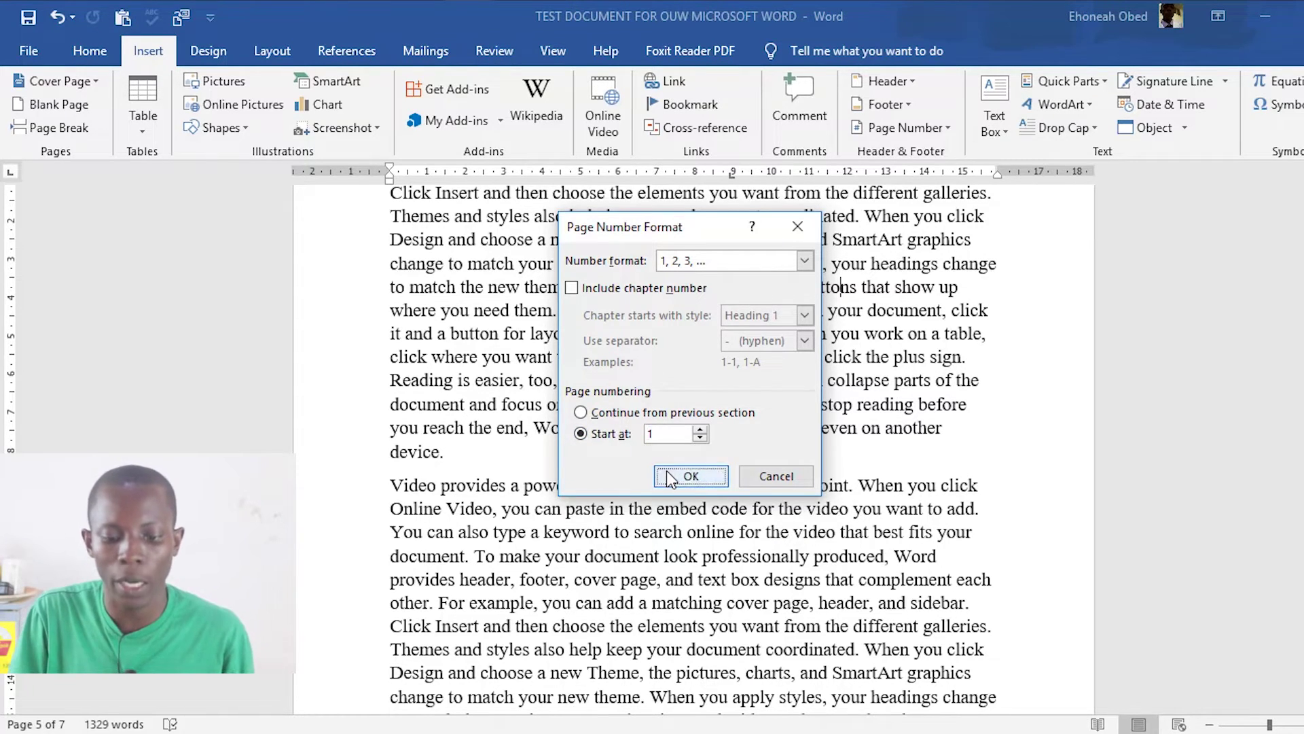
click(690, 475)
scroll(795, 428, down, 2)
- Scroll through the pages checking footer numbers, then return to the TABLE OF CONTENT on page 4
scroll(794, 427, down, 10)
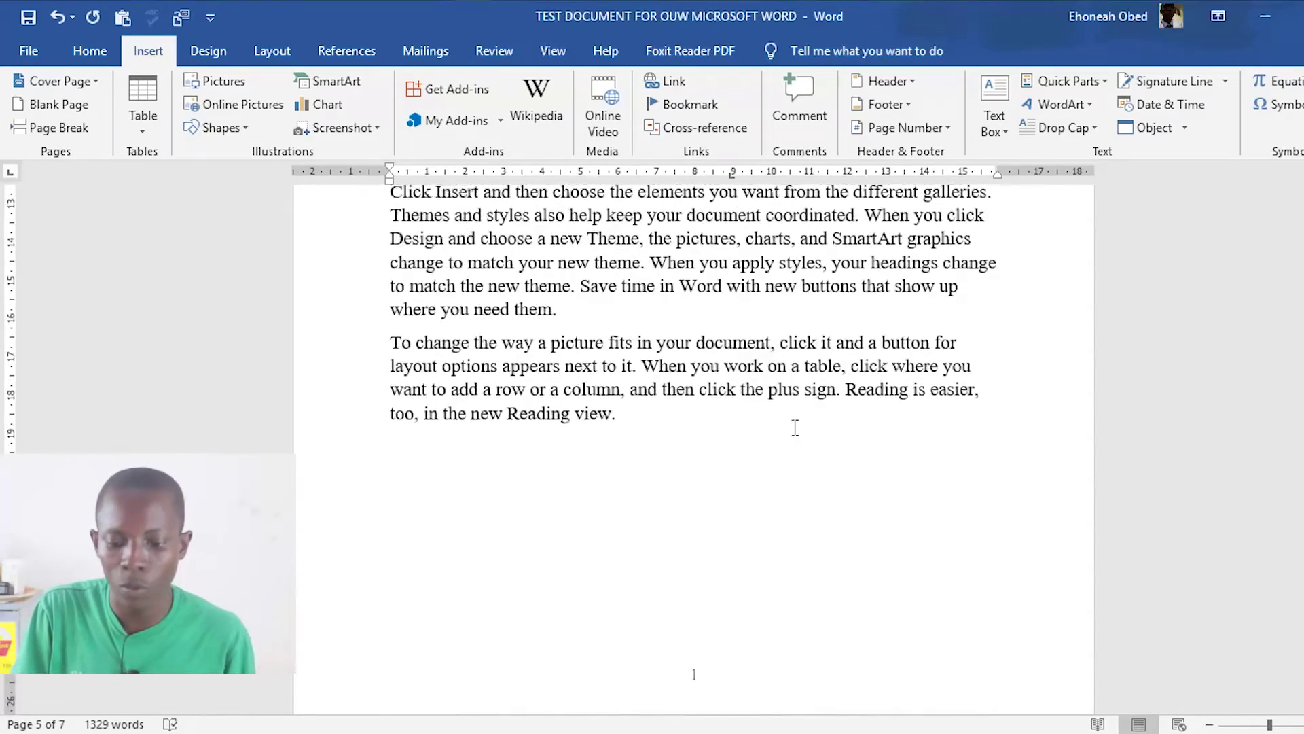
scroll(798, 435, down, 15)
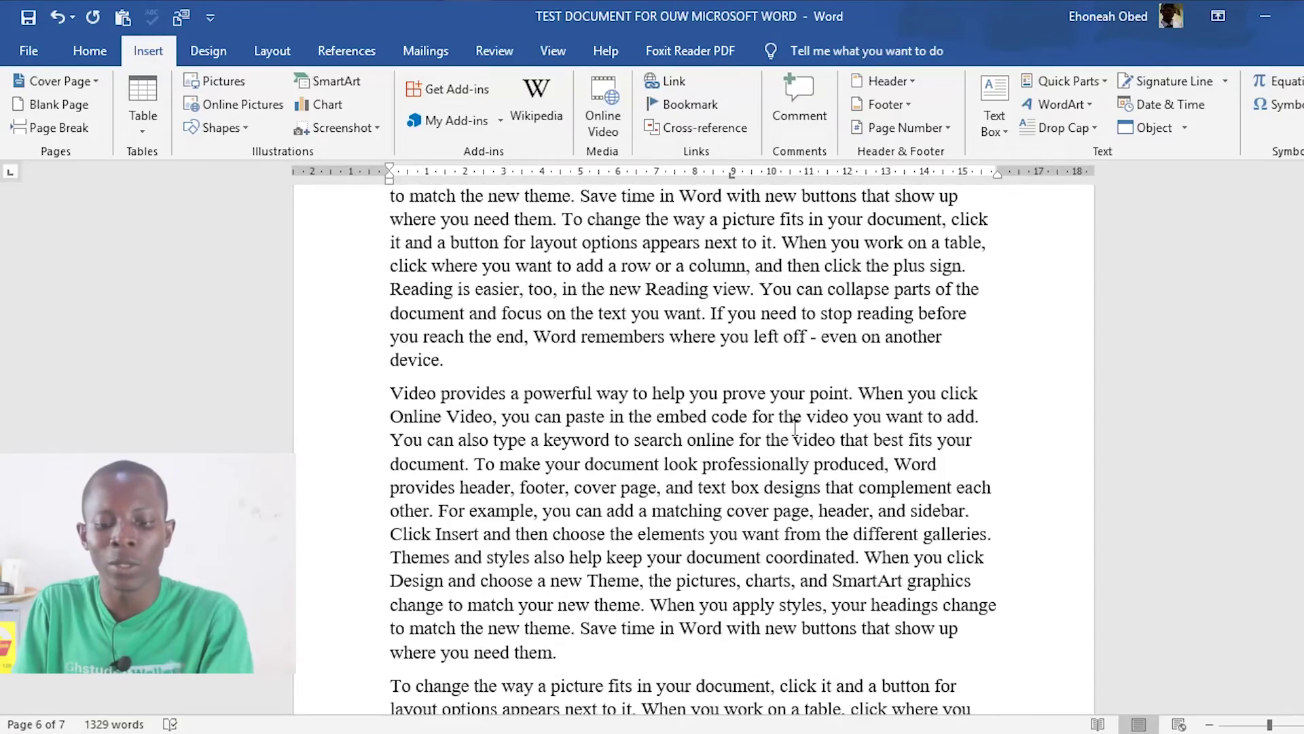
scroll(795, 427, down, 3)
scroll(795, 426, down, 20)
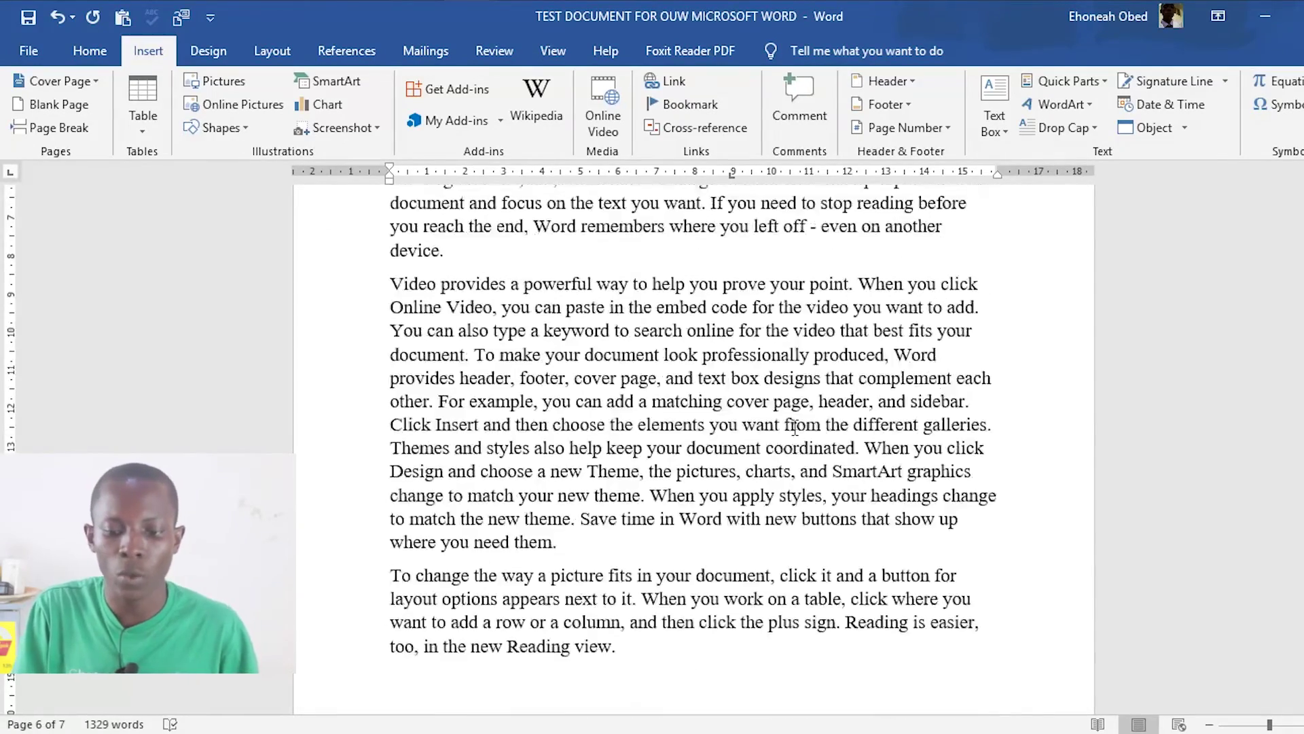
scroll(793, 426, up, 18)
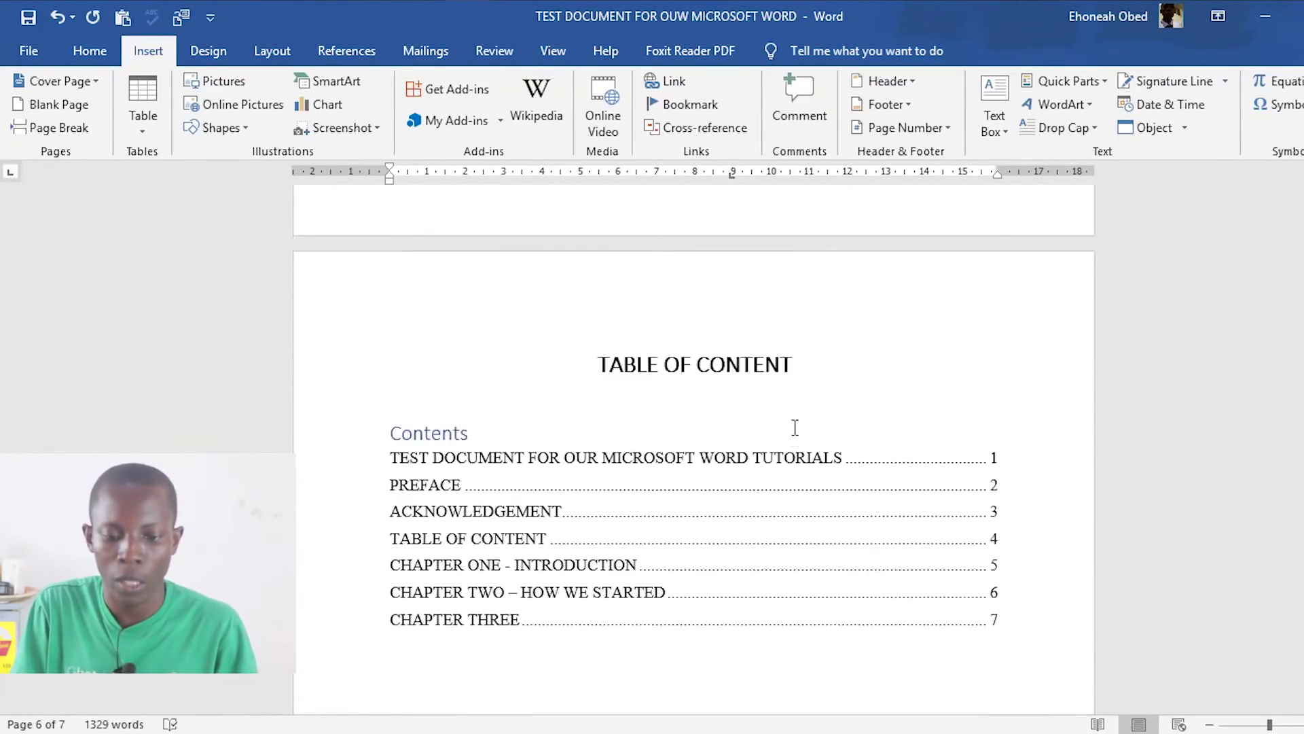
scroll(794, 427, up, 15)
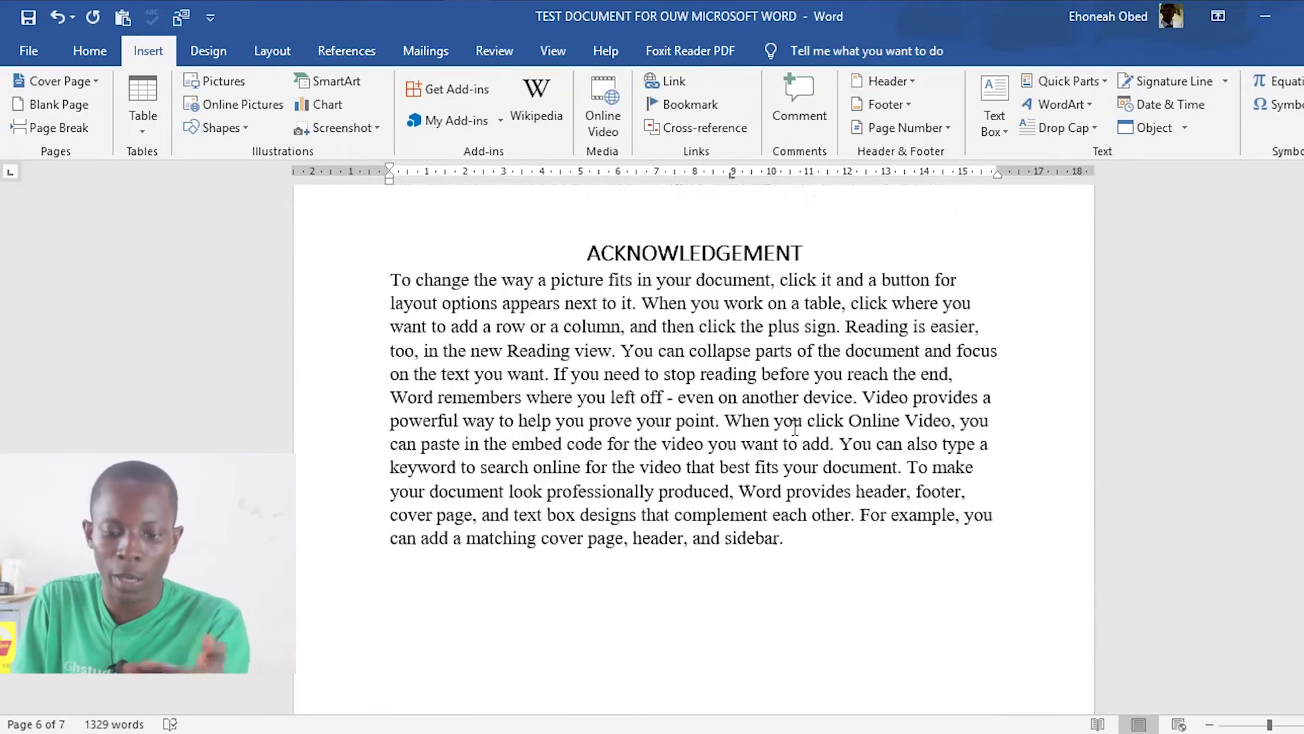
scroll(793, 427, up, 5)
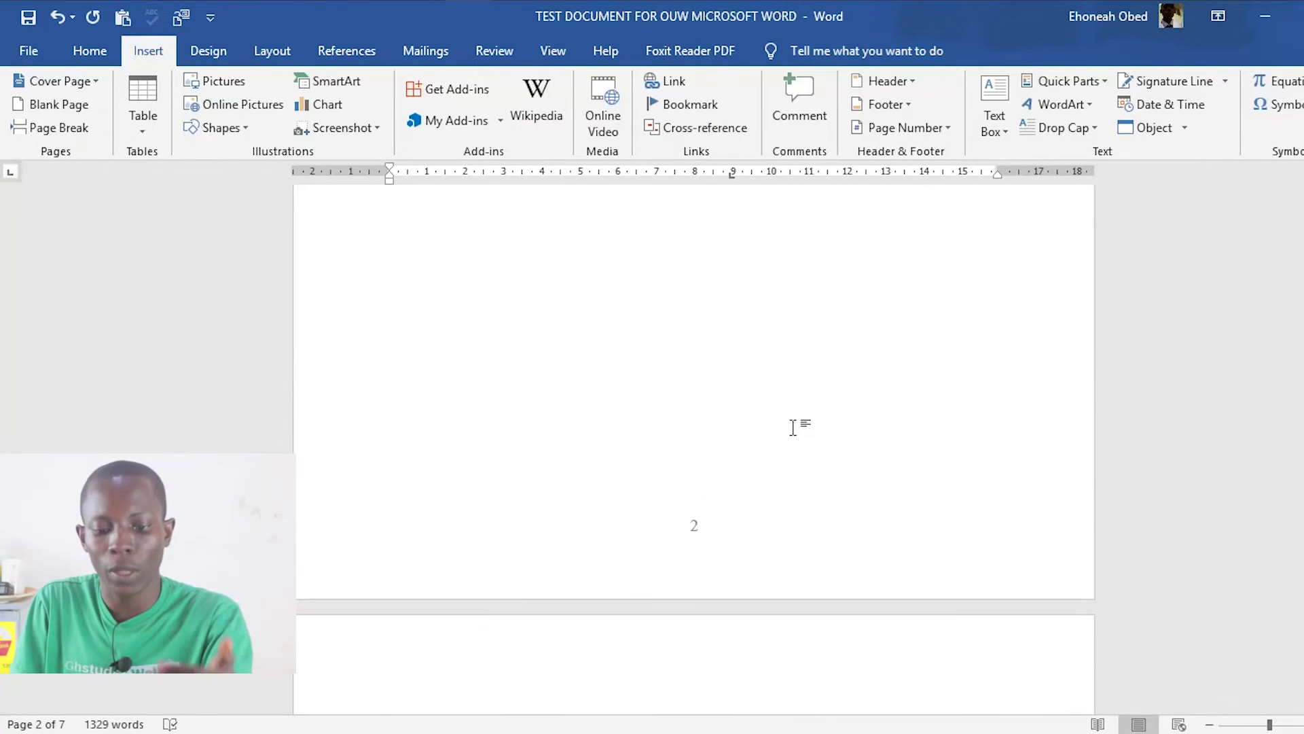
scroll(795, 427, down, 15)
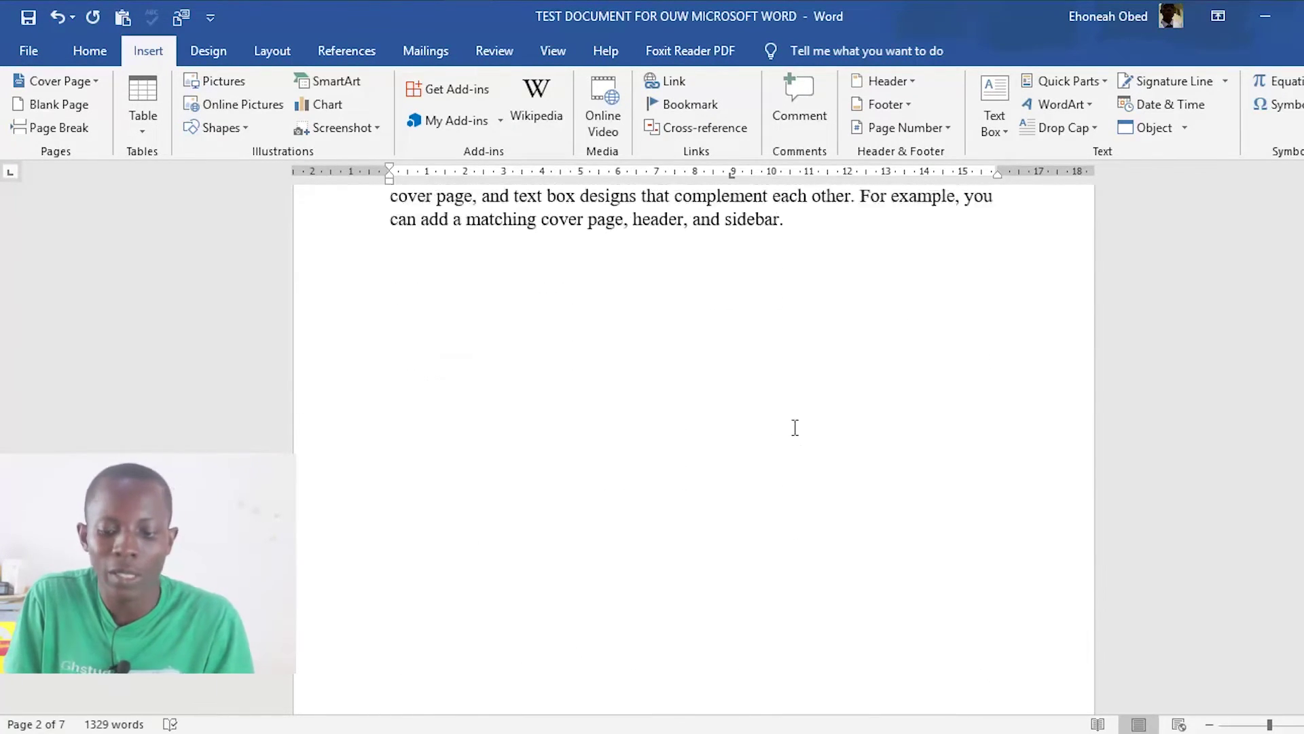
scroll(795, 428, down, 10)
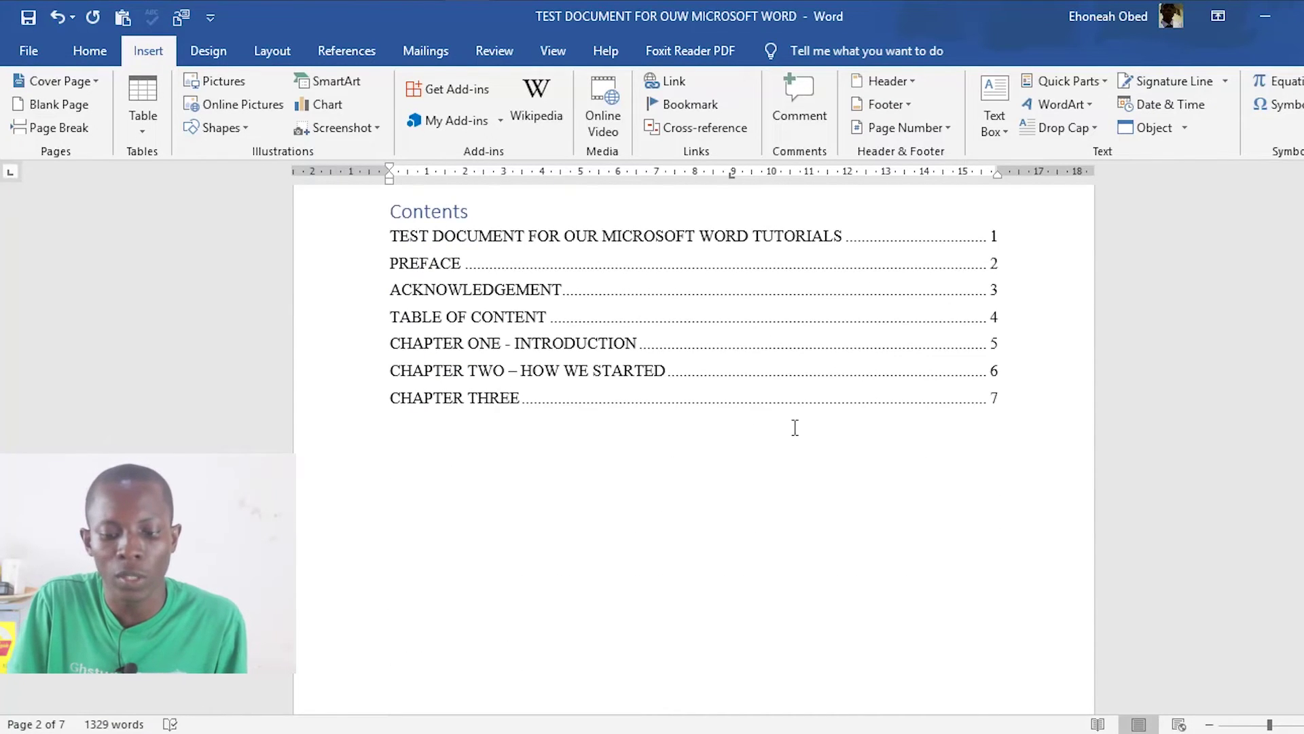
scroll(795, 427, down, 8)
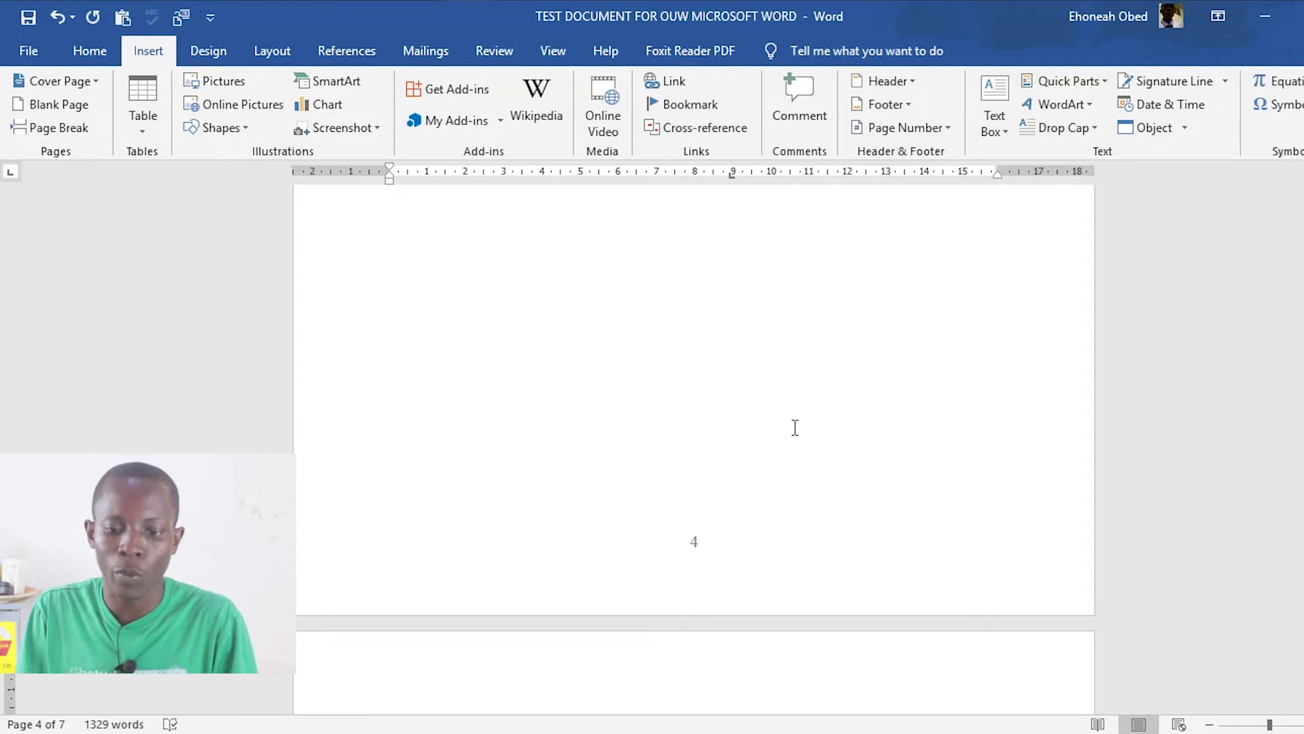
scroll(794, 426, up, 3)
scroll(795, 428, up, 6)
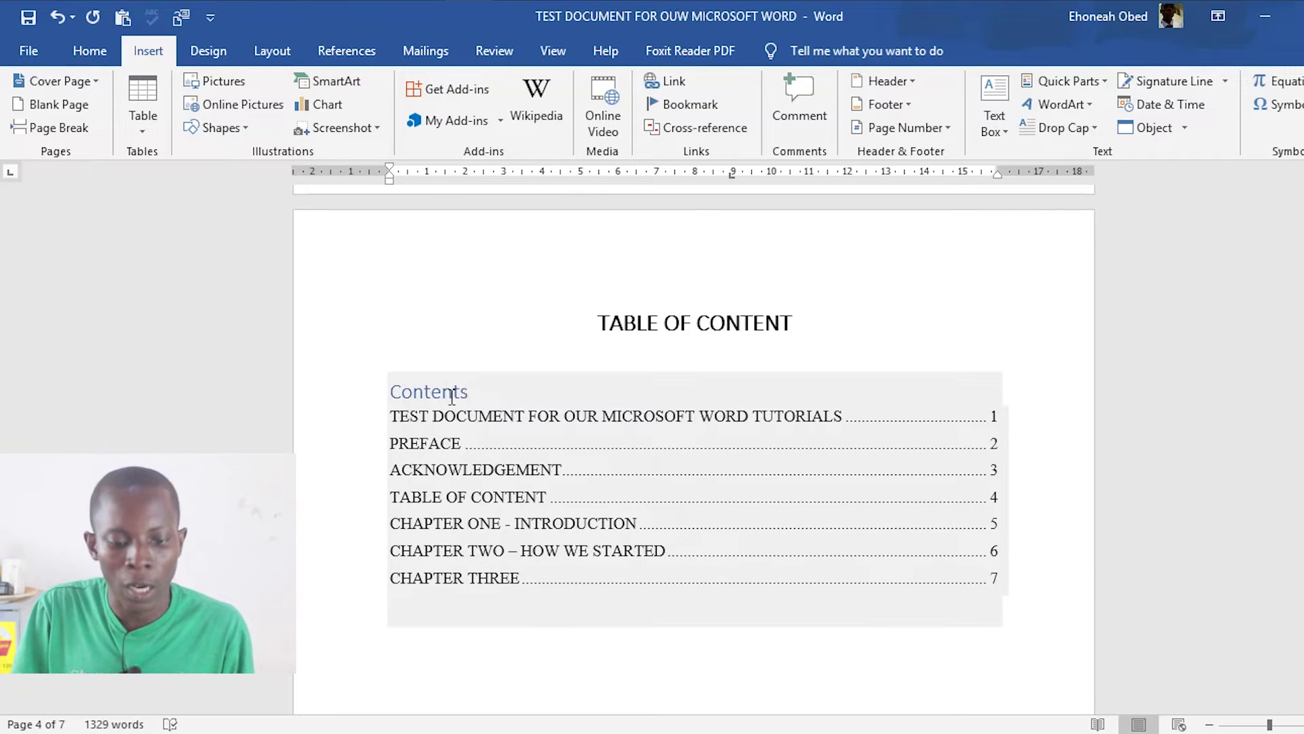
click(453, 392)
click(470, 358)
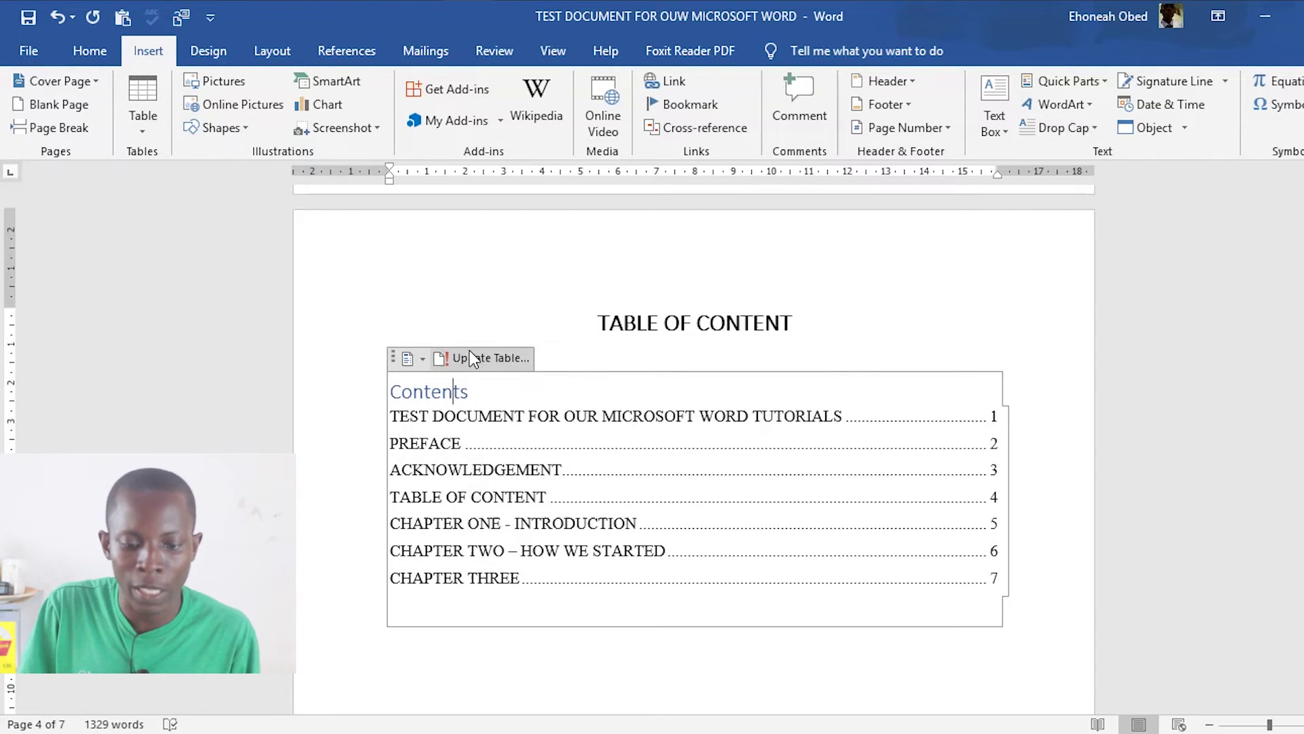
click(604, 378)
click(704, 408)
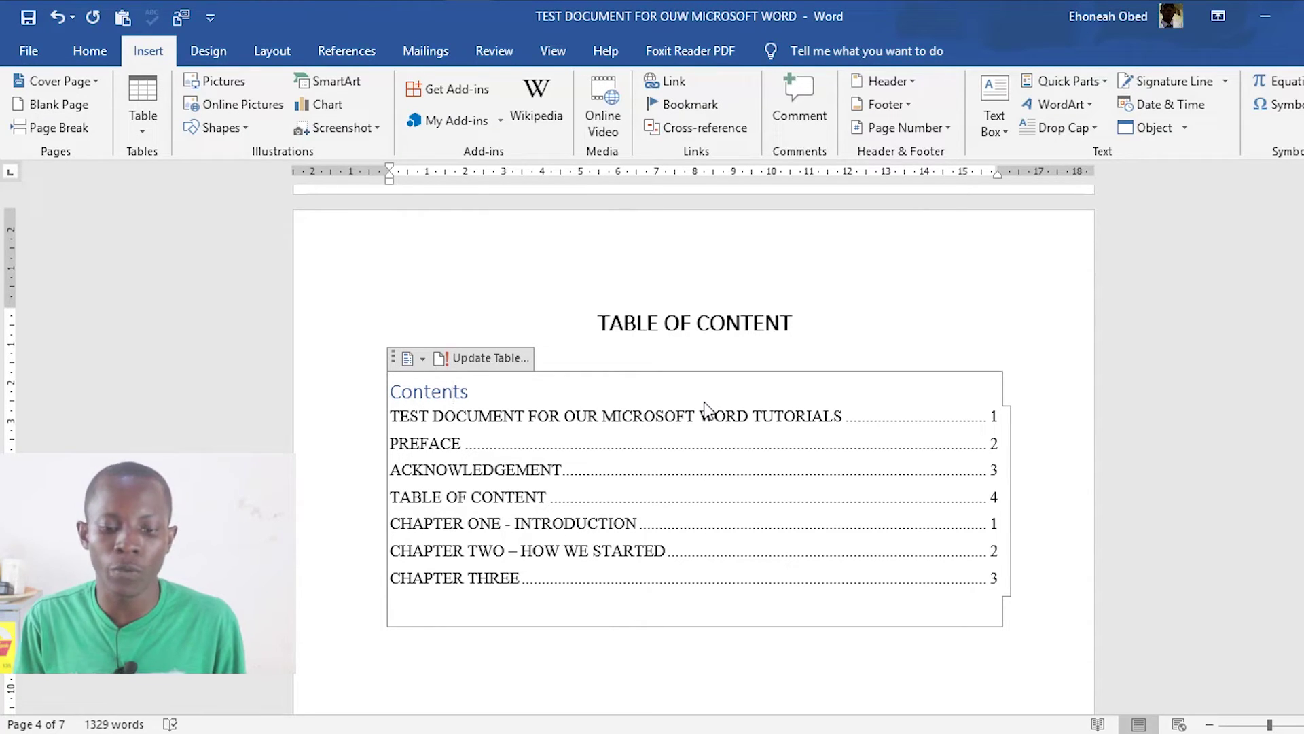
scroll(704, 407, down, 5)
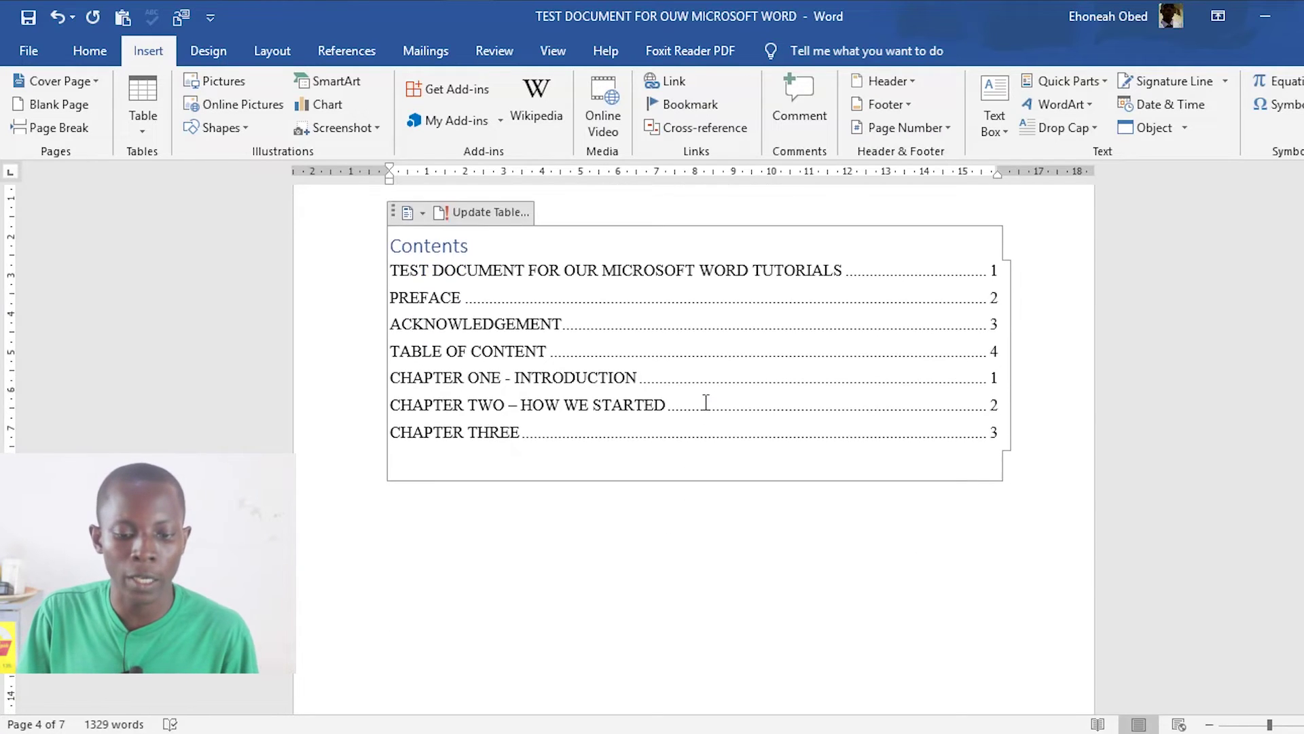
scroll(706, 402, up, 4)
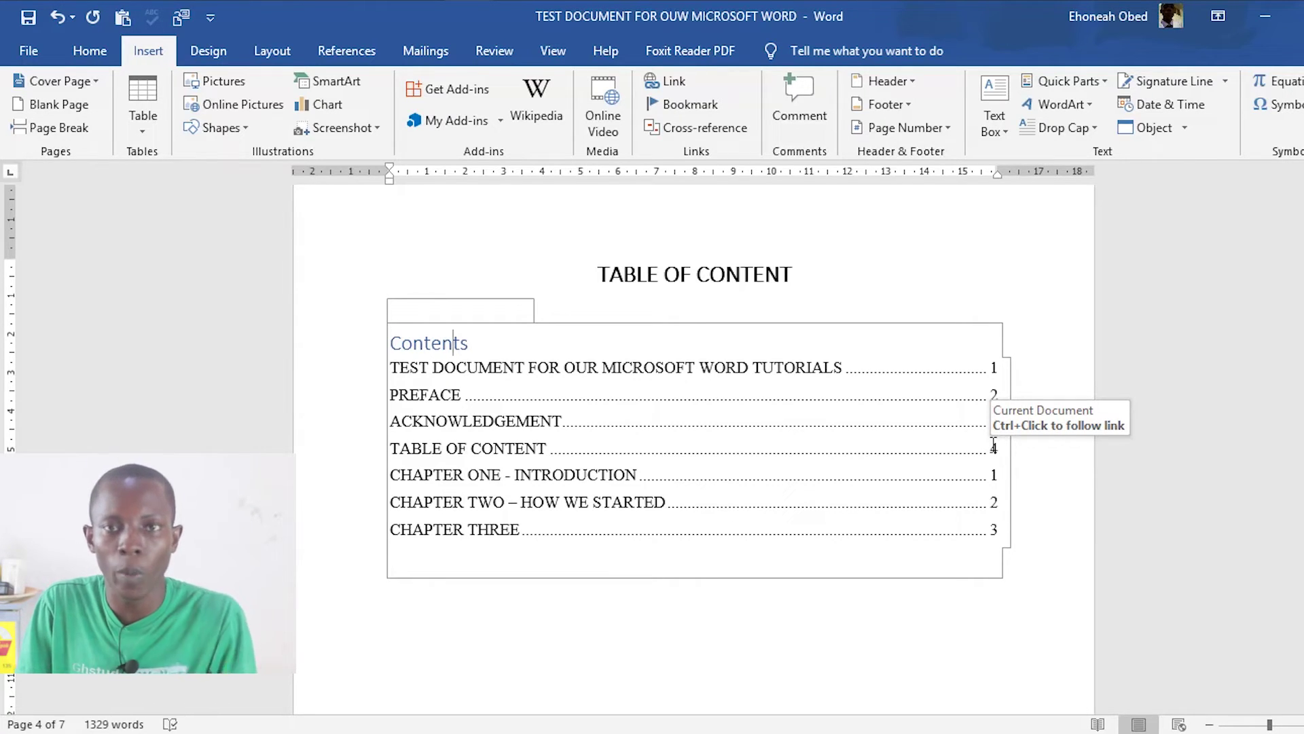
scroll(993, 445, up, 10)
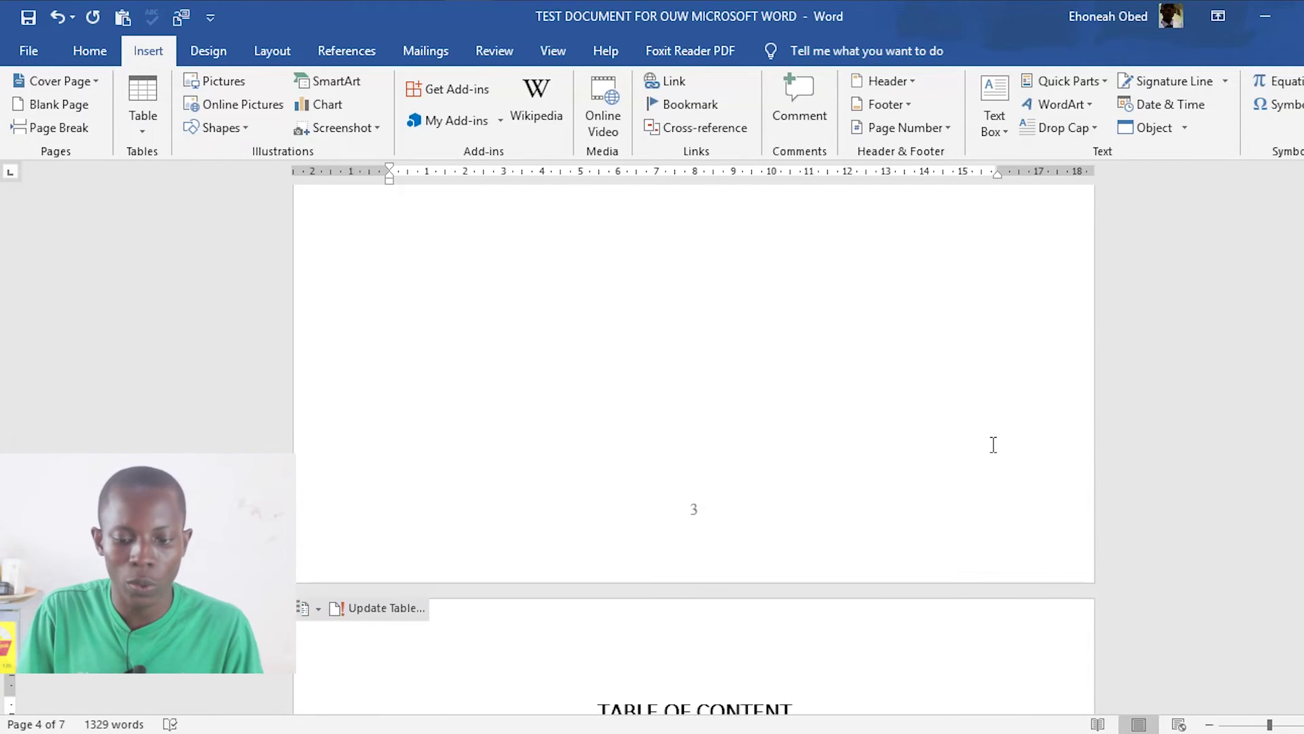
- Format the front-matter section's page numbers as uppercase Roman numerals I, II, III
click(867, 398)
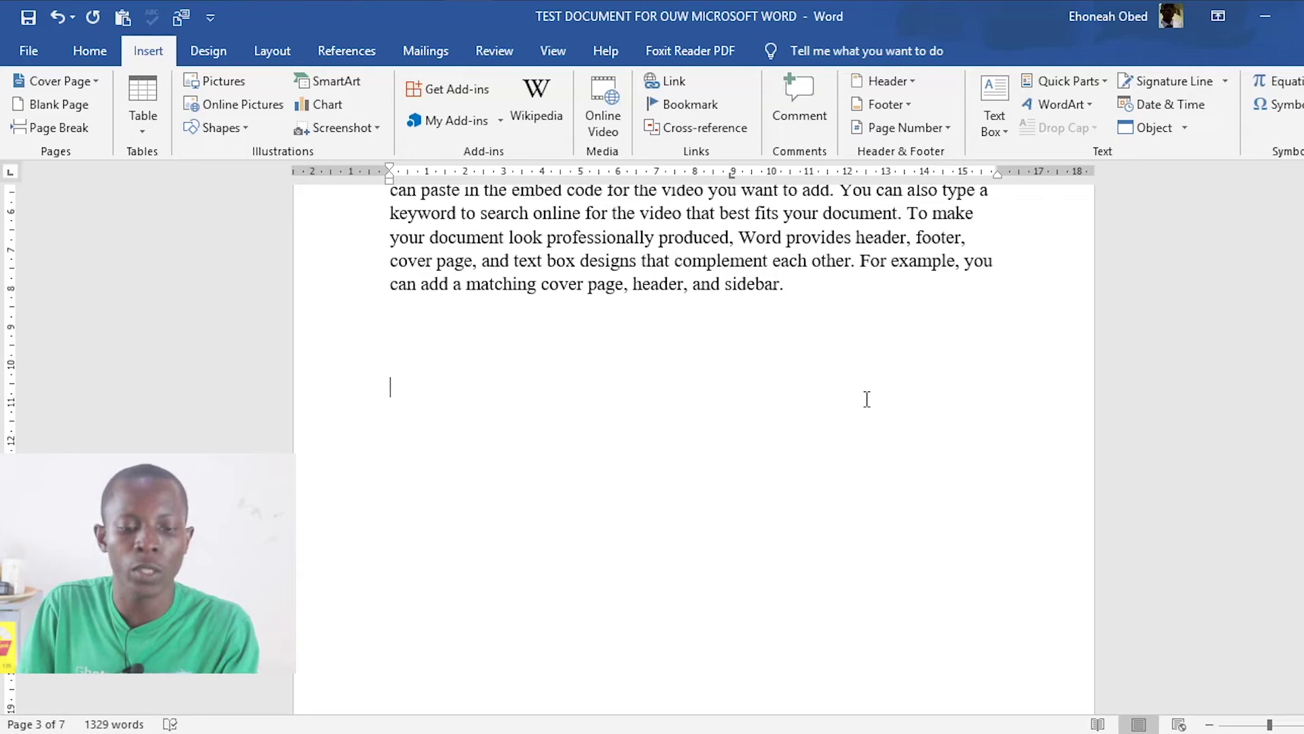
click(936, 130)
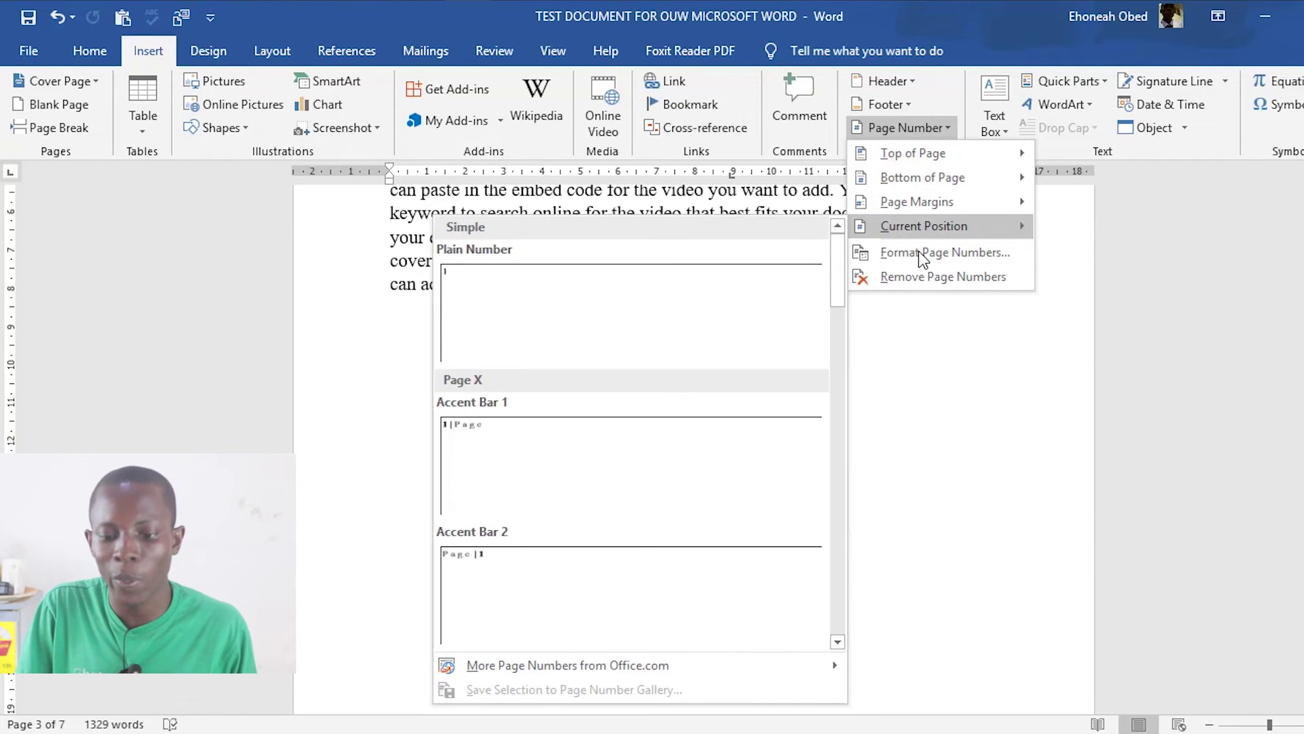
key(Escape)
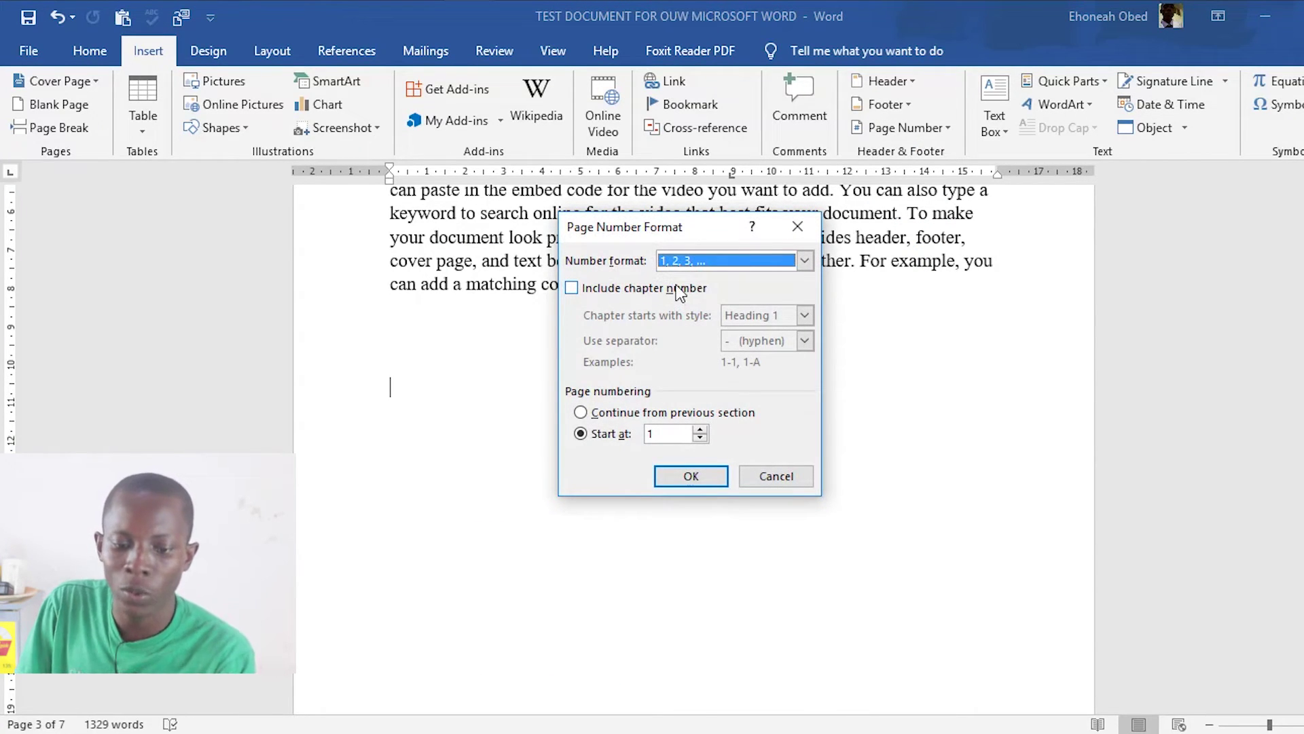
click(706, 260)
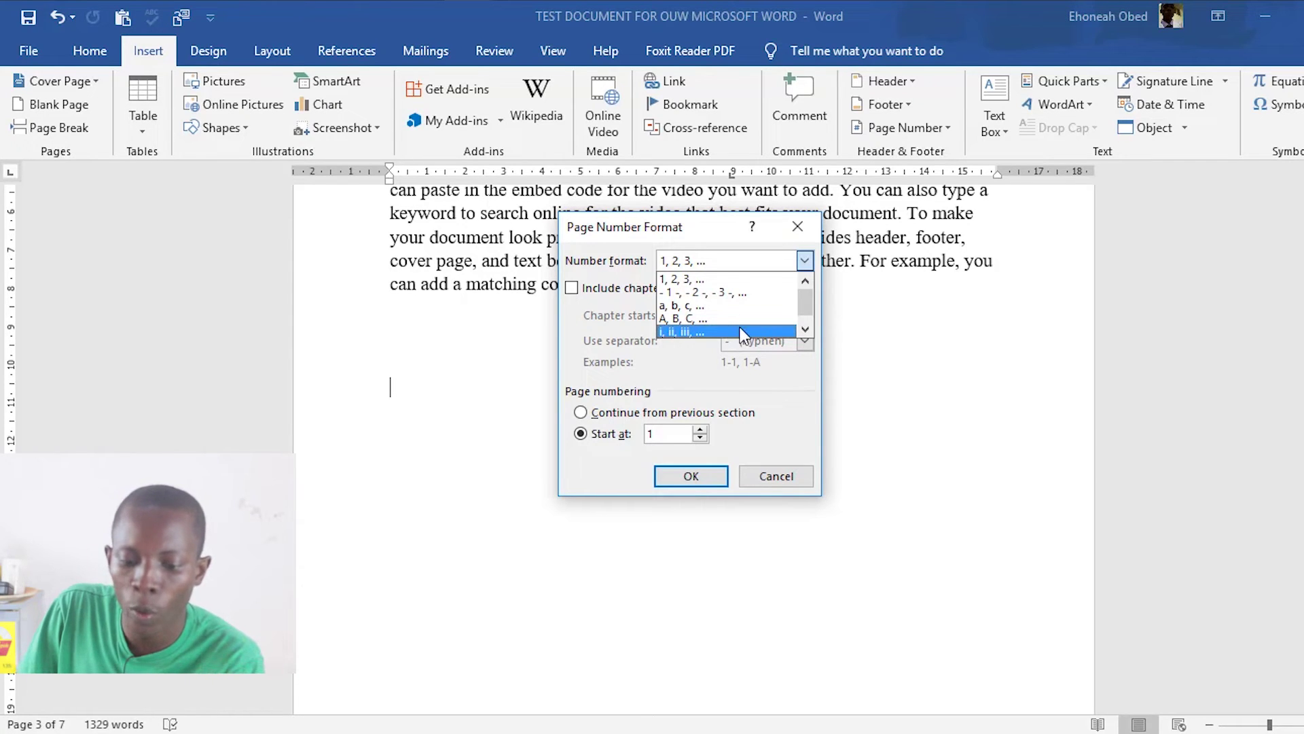
click(805, 327)
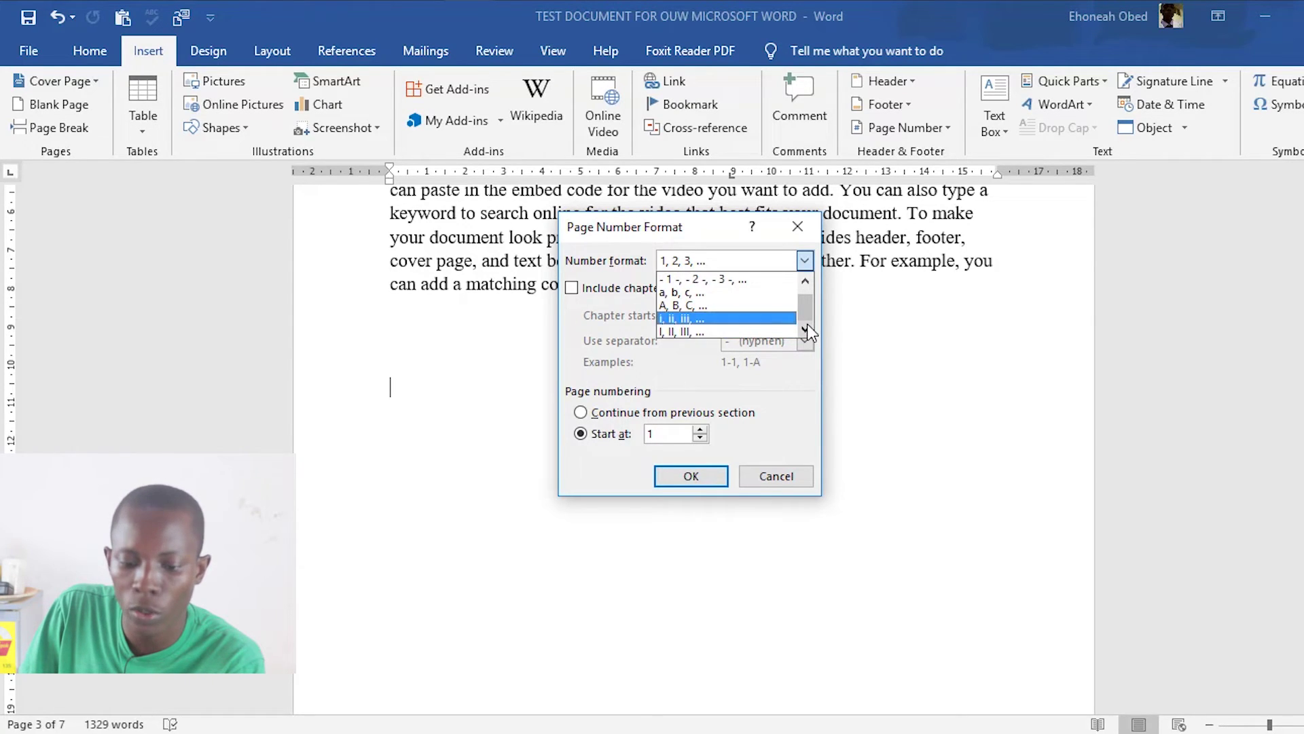
click(750, 330)
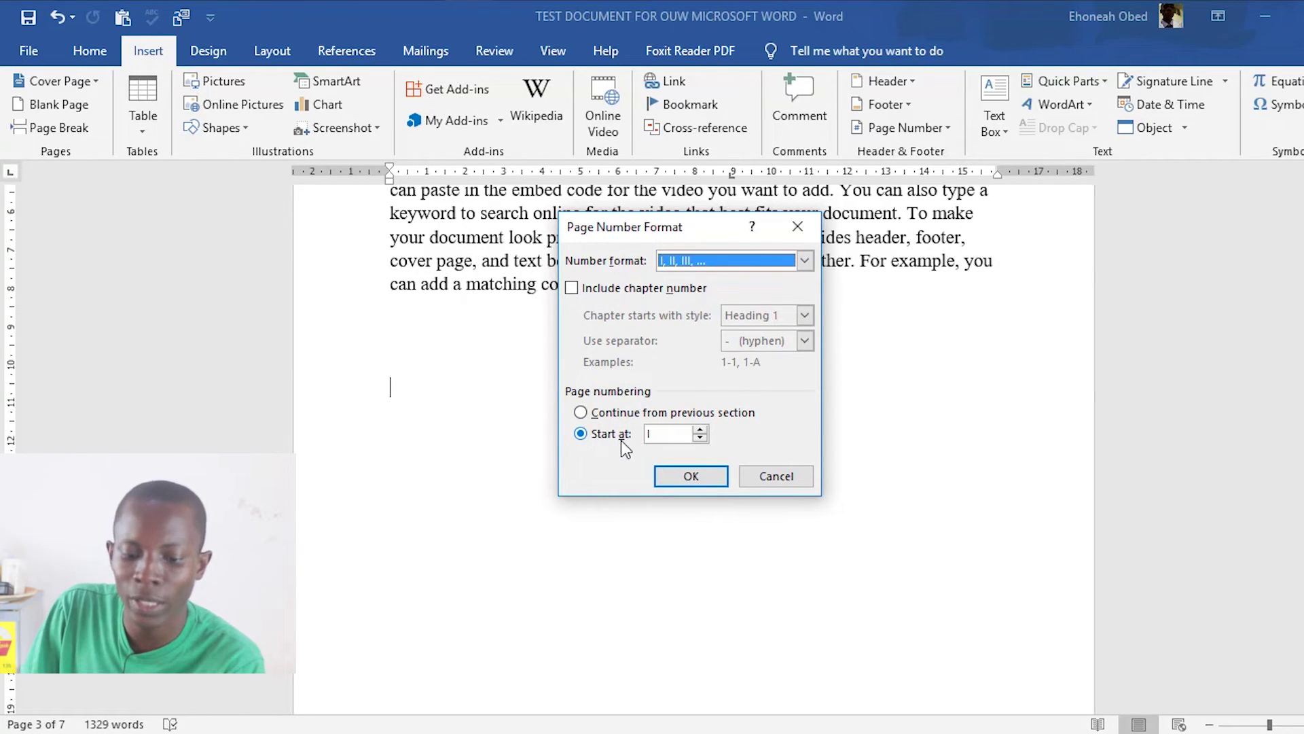
click(692, 475)
scroll(697, 466, up, 3)
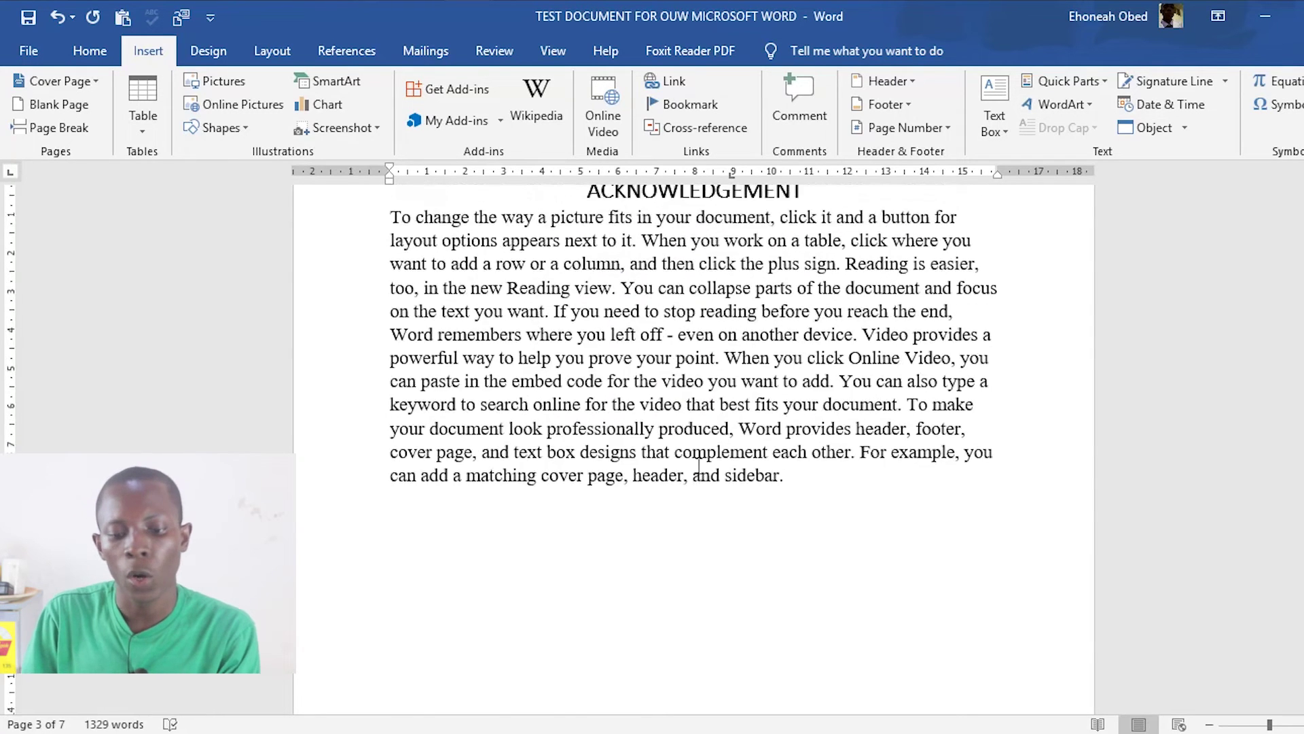
scroll(698, 466, up, 15)
scroll(699, 466, up, 2)
scroll(699, 462, down, 8)
scroll(701, 464, down, 1)
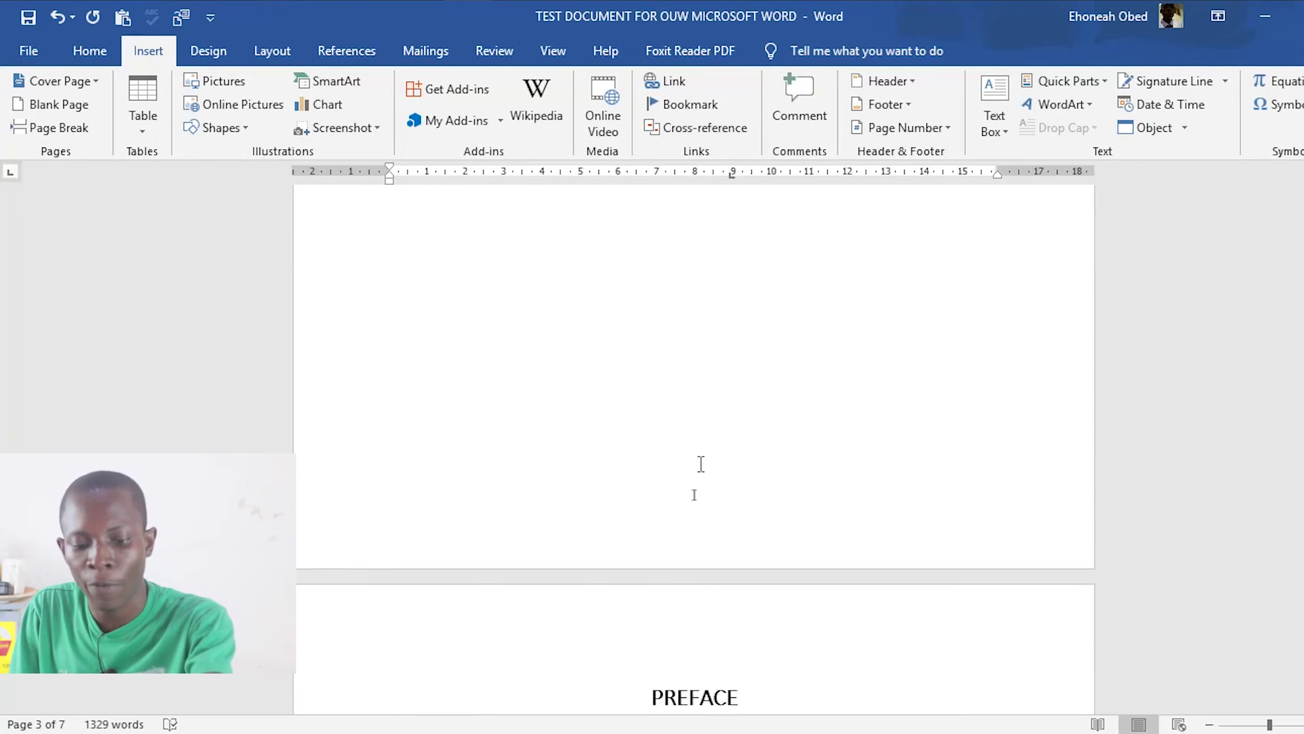
scroll(699, 463, down, 15)
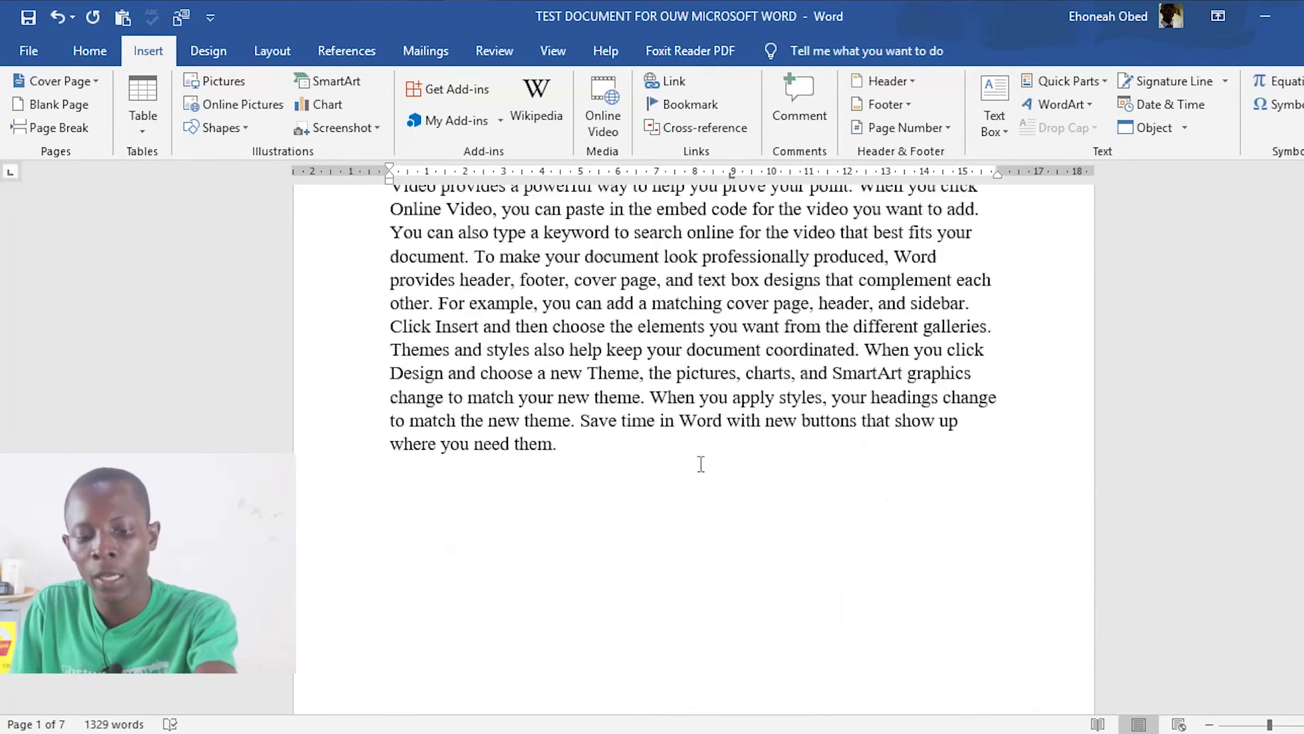
scroll(701, 462, down, 18)
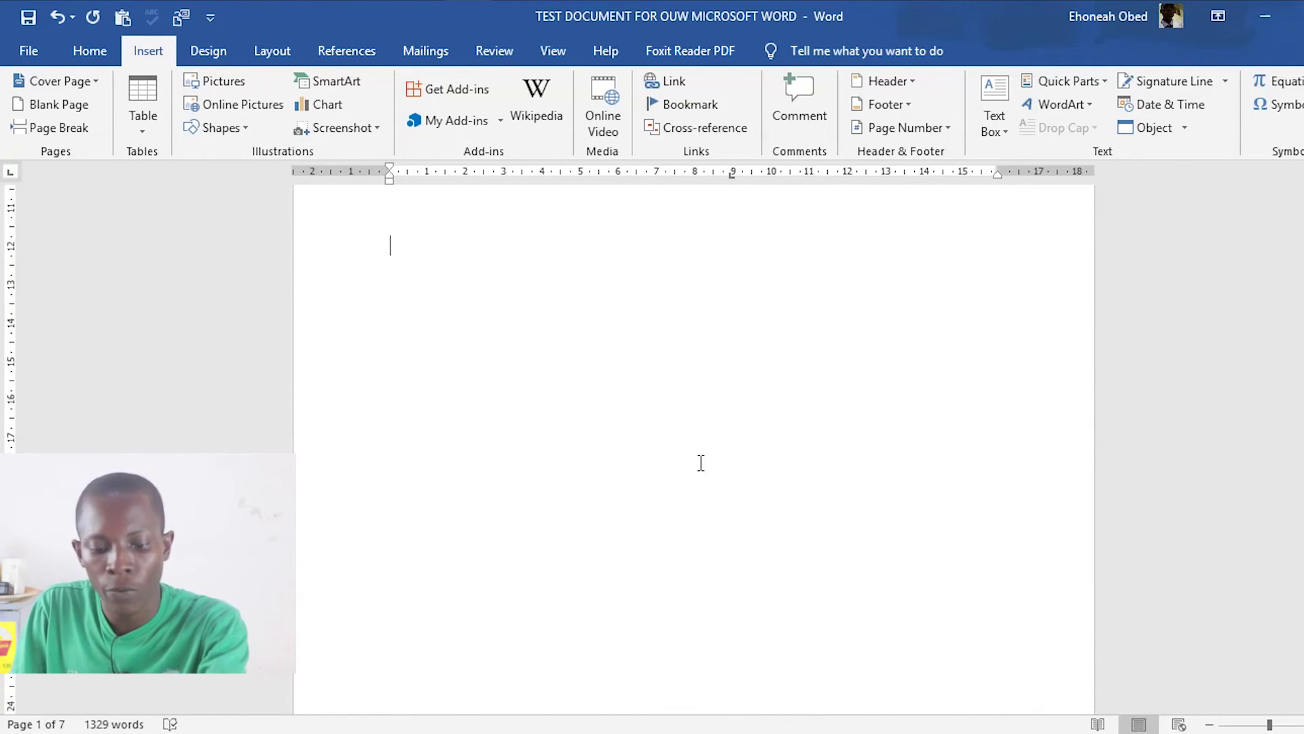
scroll(701, 462, down, 15)
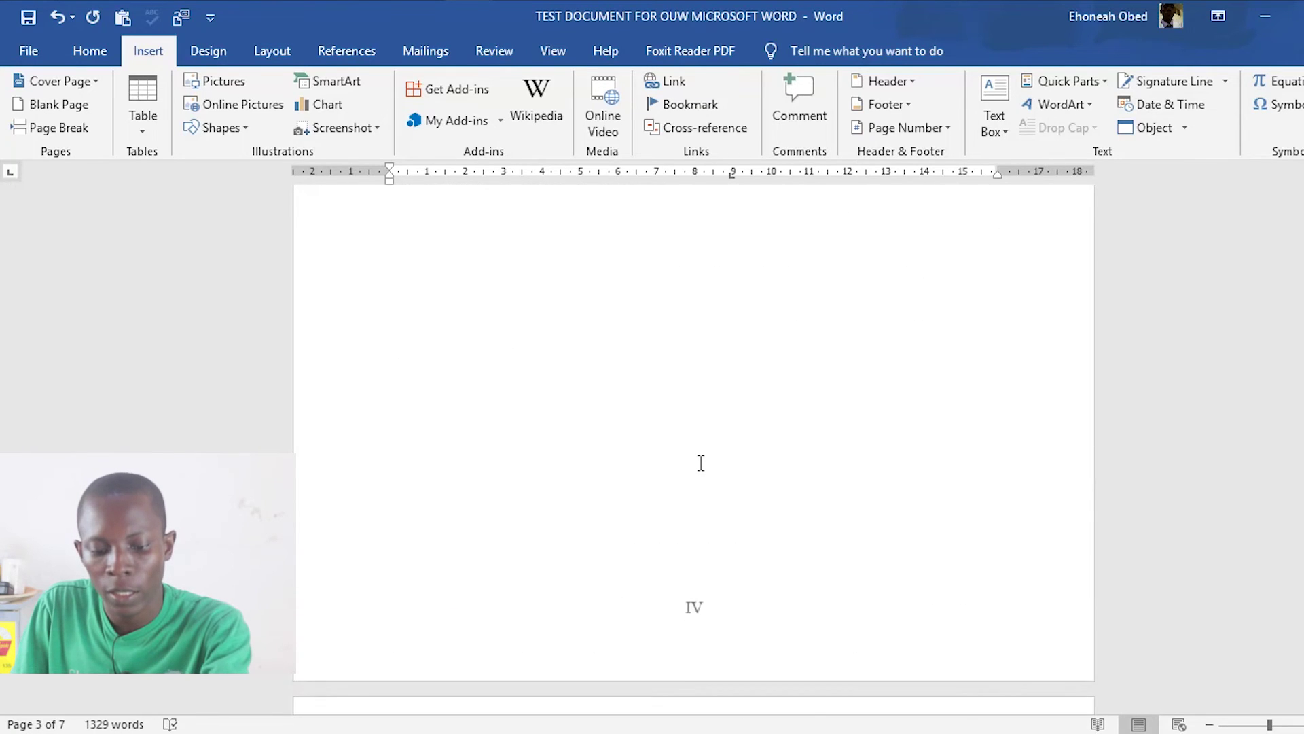
scroll(701, 463, up, 10)
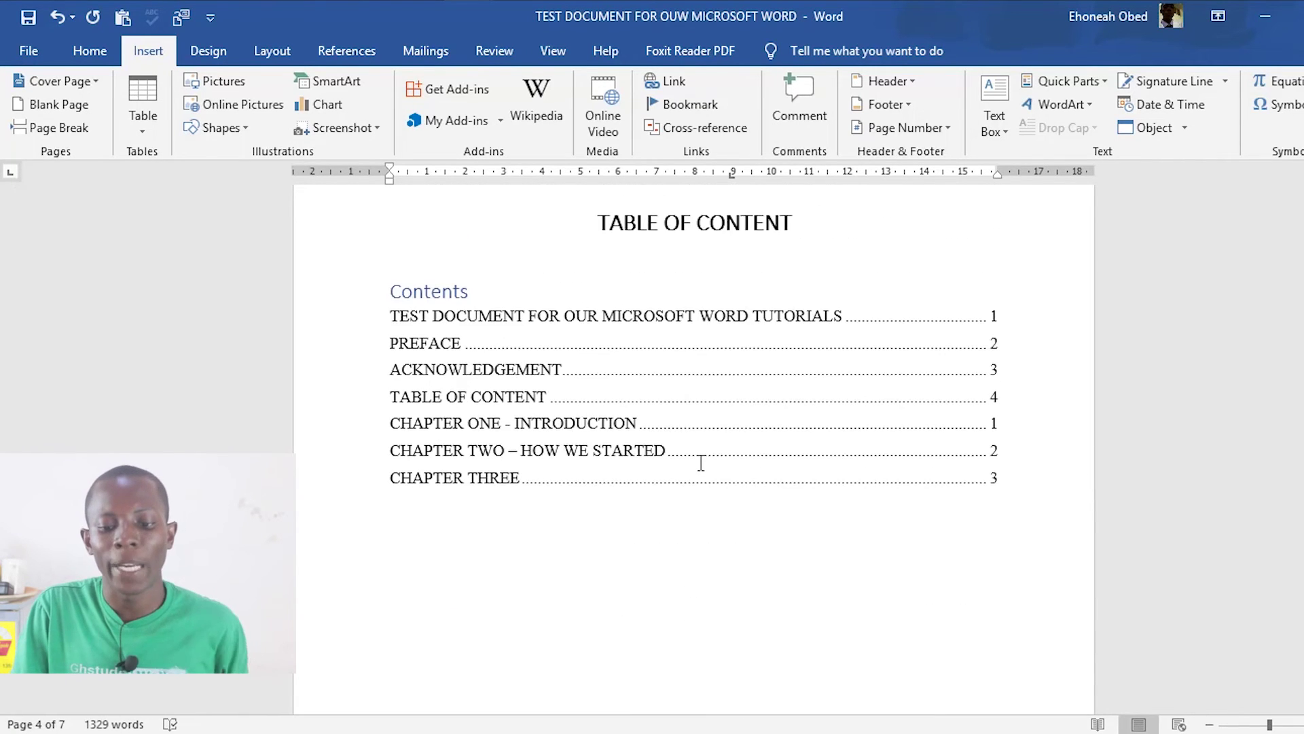
scroll(700, 462, up, 8)
scroll(701, 463, down, 8)
scroll(701, 463, down, 15)
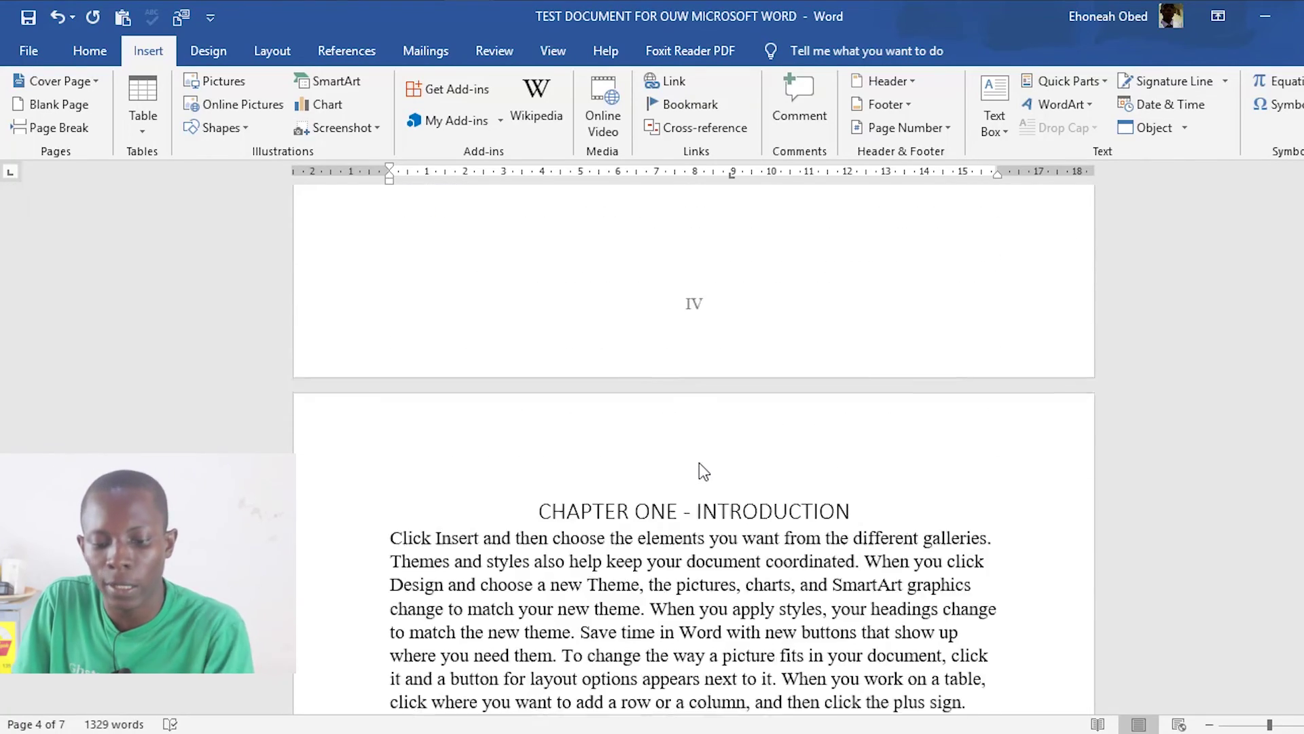
scroll(705, 459, down, 7)
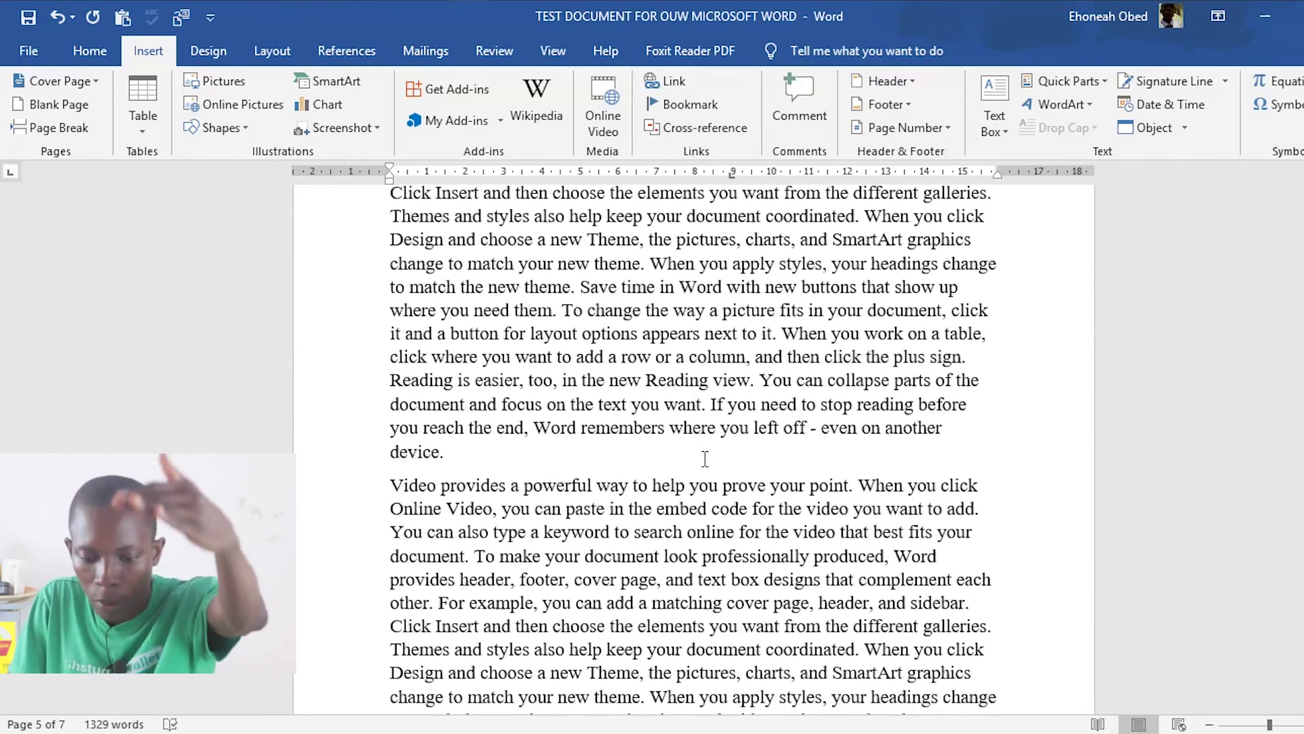
scroll(705, 459, down, 5)
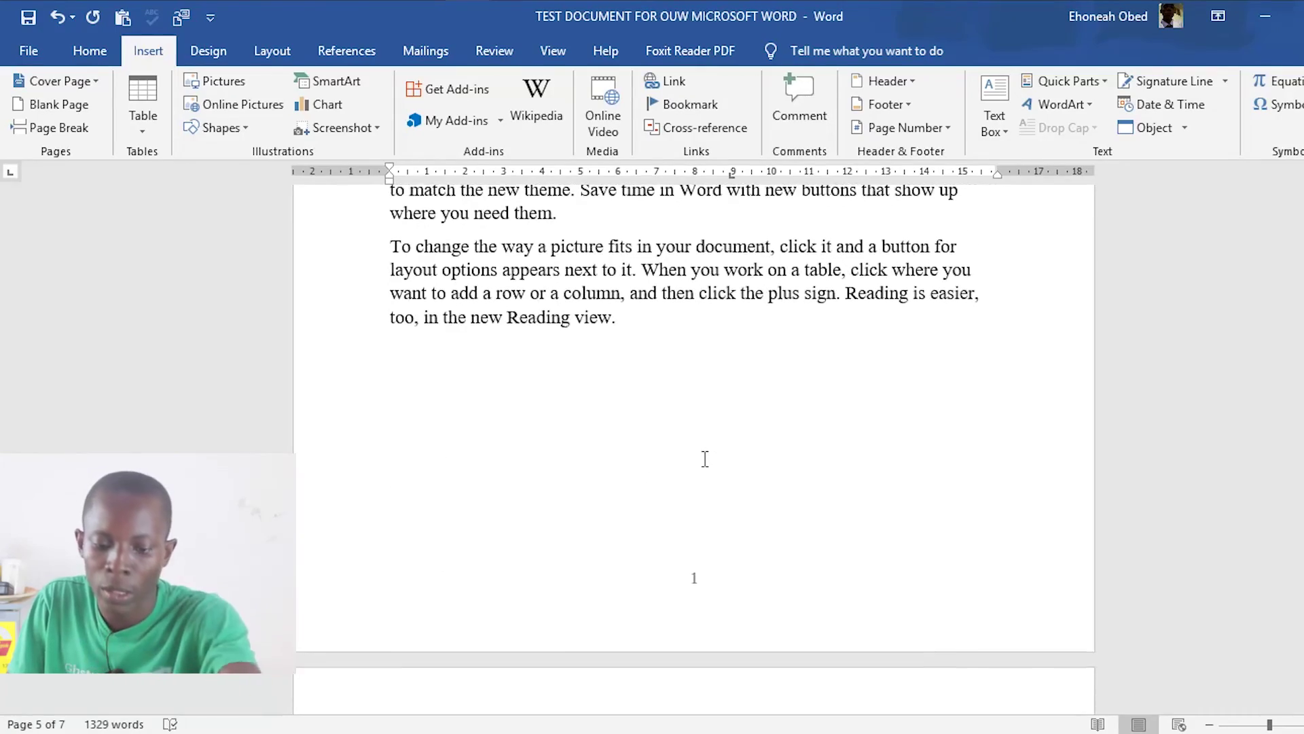
scroll(703, 459, down, 15)
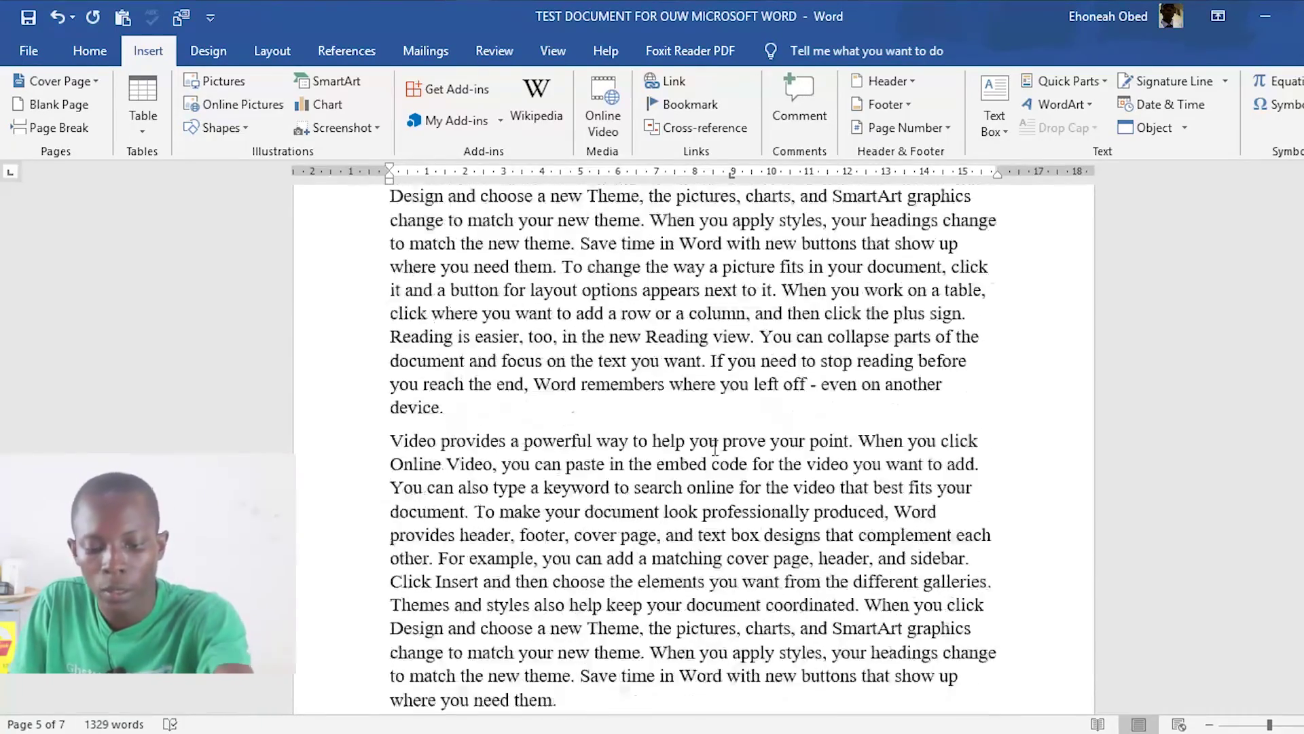
scroll(716, 446, up, 10)
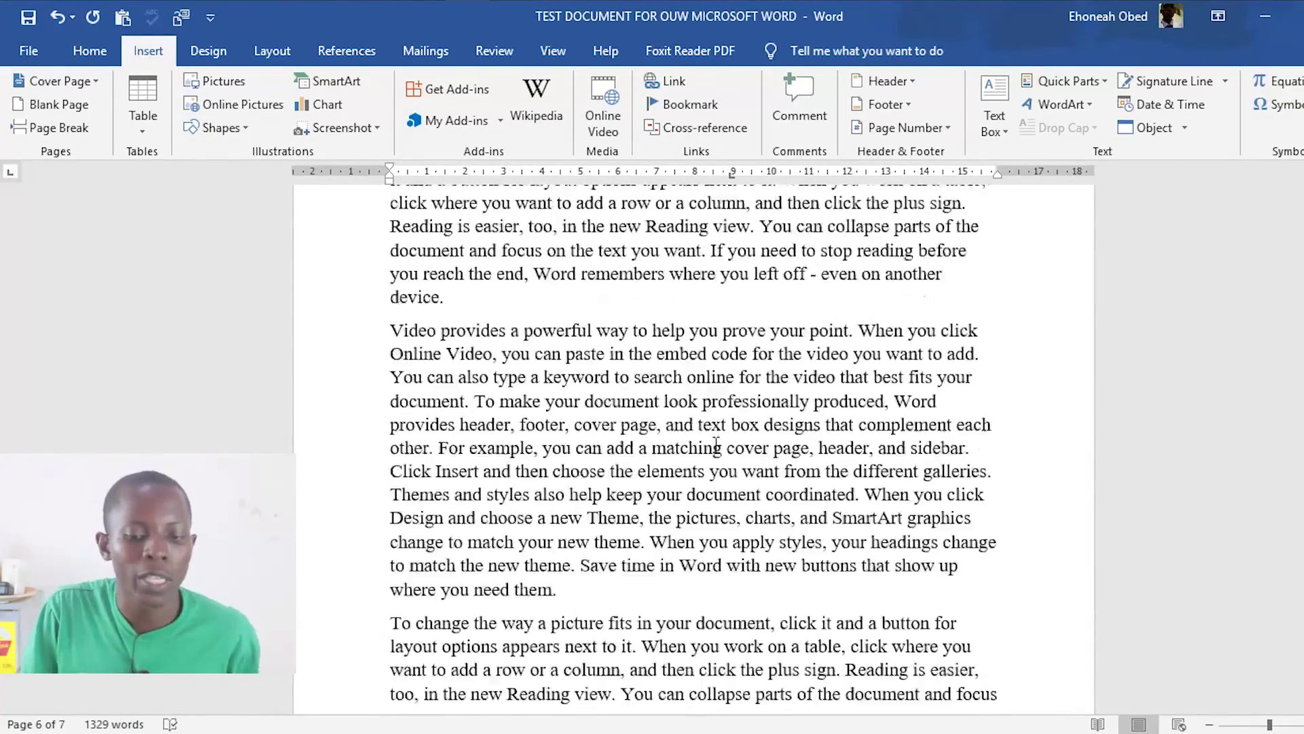
scroll(716, 449, up, 15)
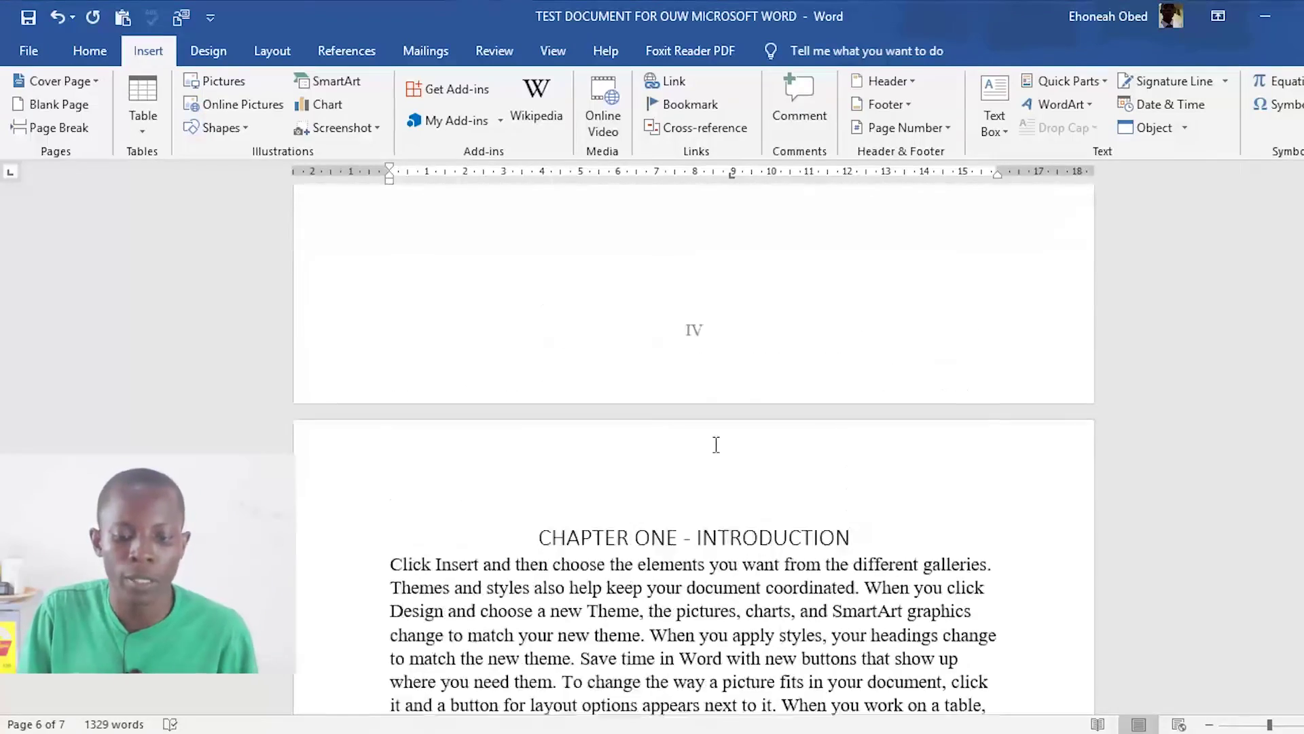
scroll(716, 435, up, 8)
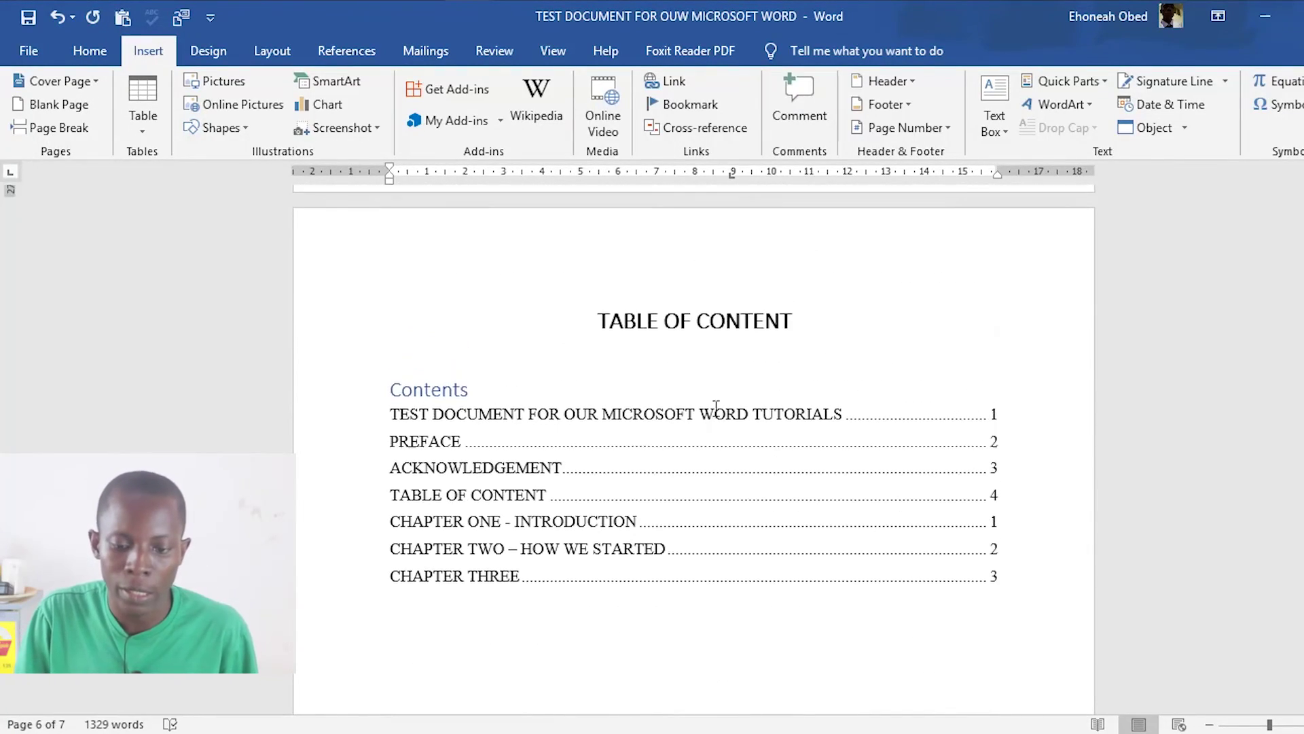
- Update the entire table of contents so the front-matter and chapter entries show the new page numbers
click(466, 388)
click(443, 394)
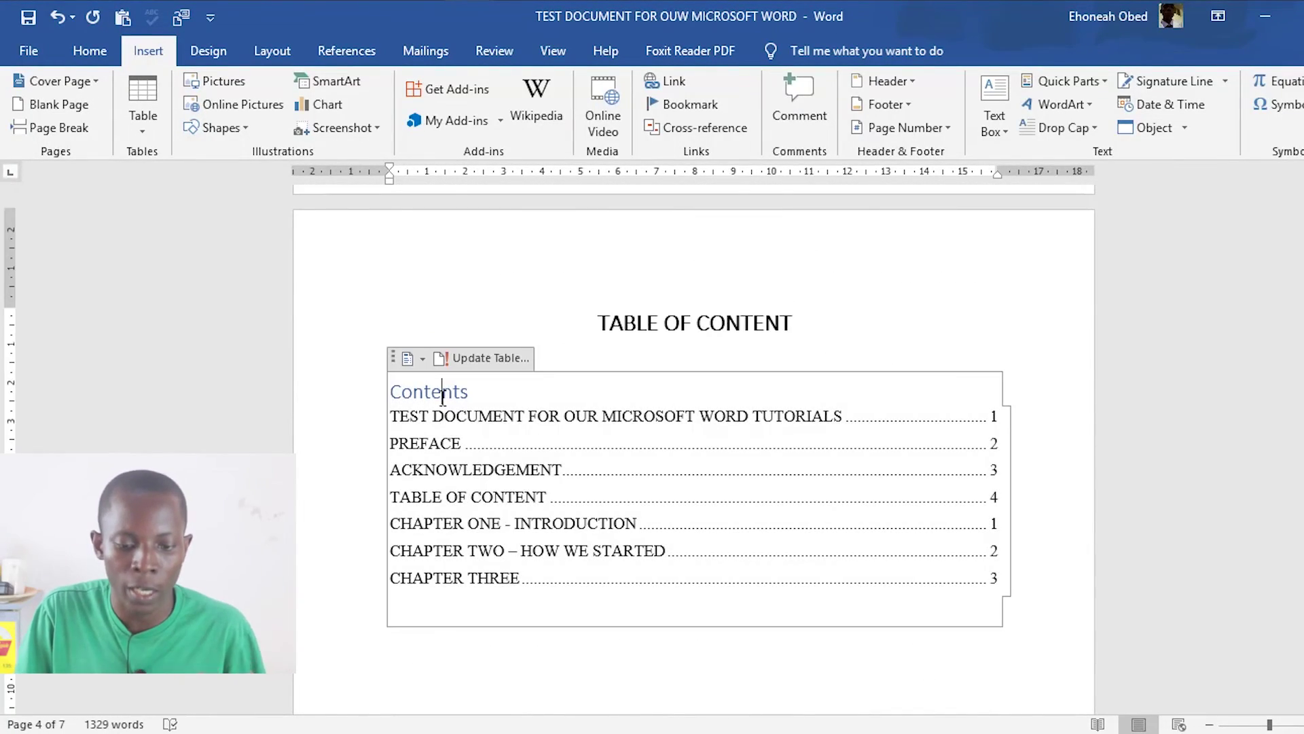
click(467, 356)
click(630, 377)
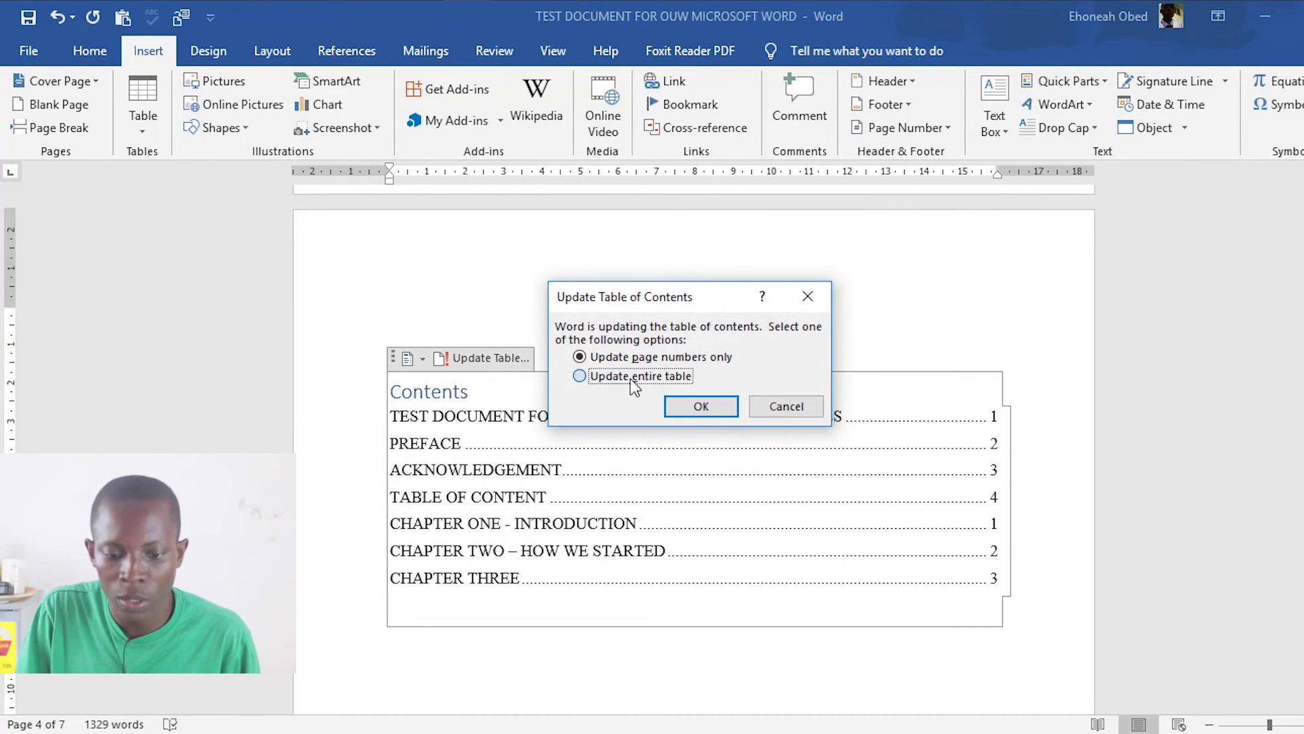
click(706, 410)
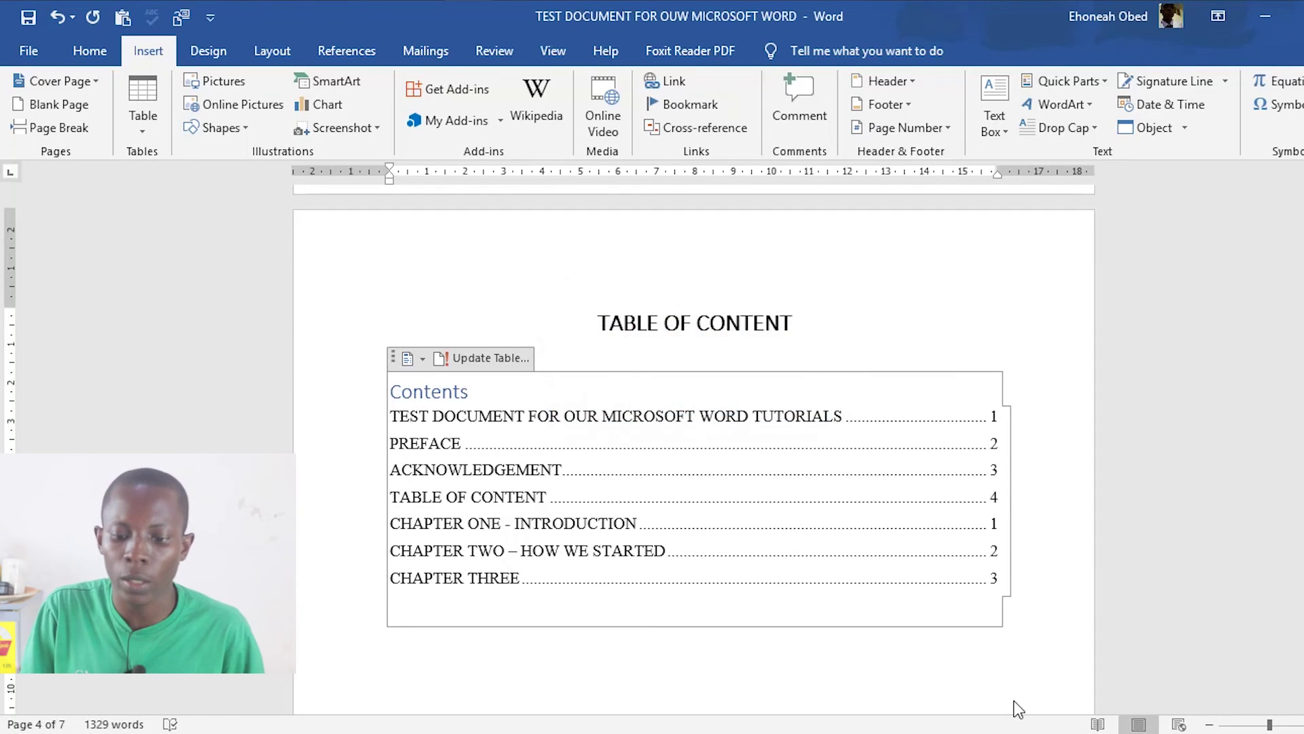